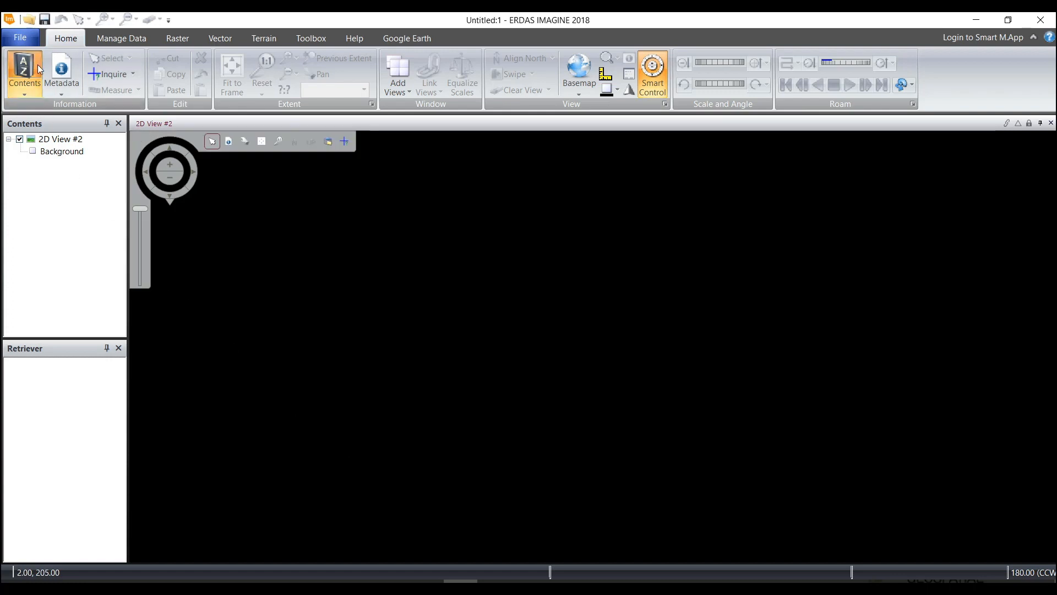
- Switch the workspace to the Zonal Change Layout
{"action": "left_click", "coordinate": [23, 38]}
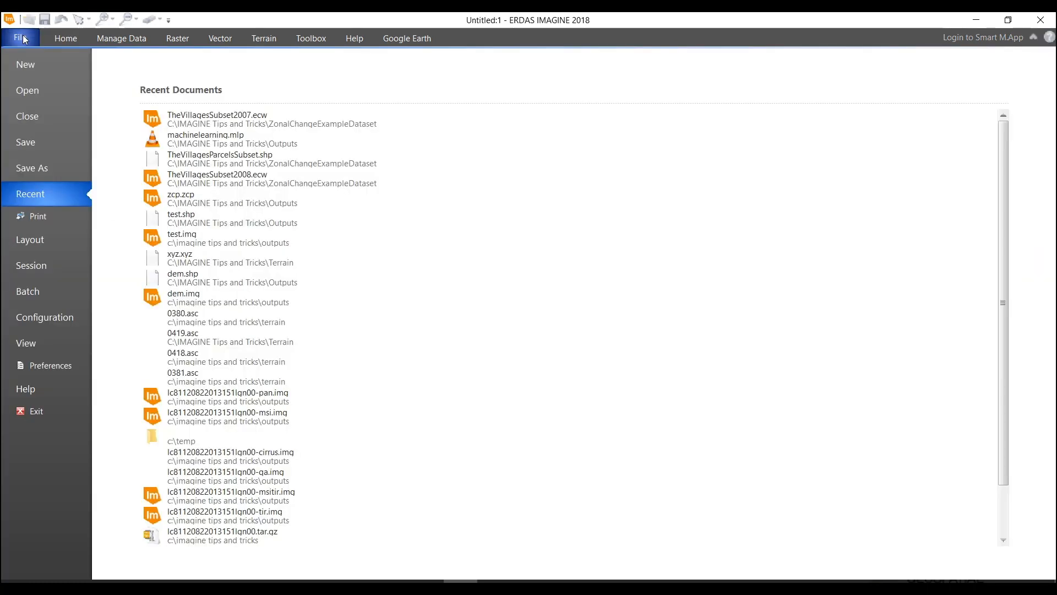
{"action": "left_click", "coordinate": [31, 242]}
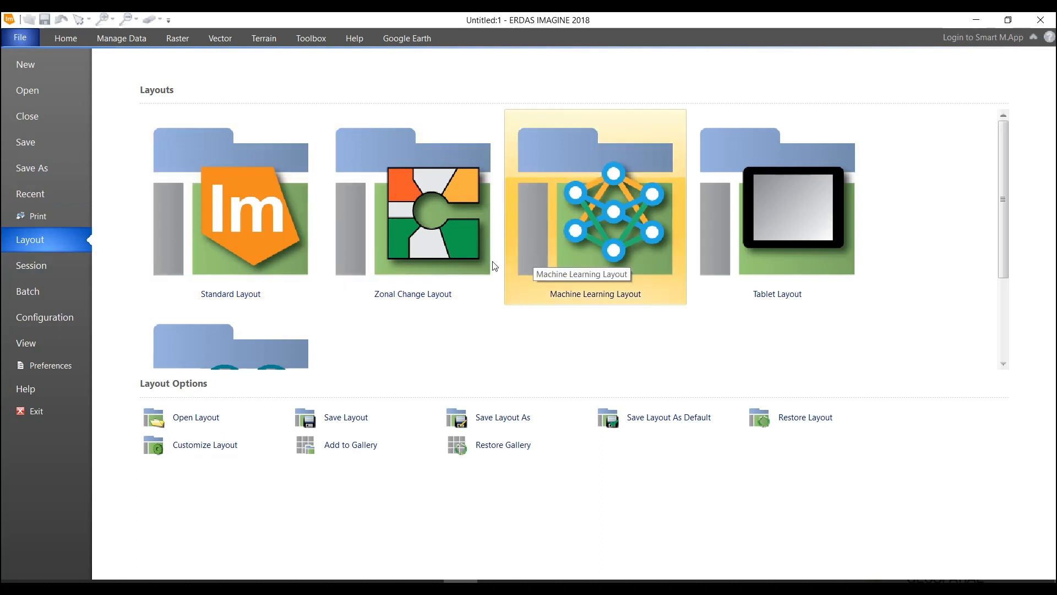
{"action": "left_click", "coordinate": [455, 256]}
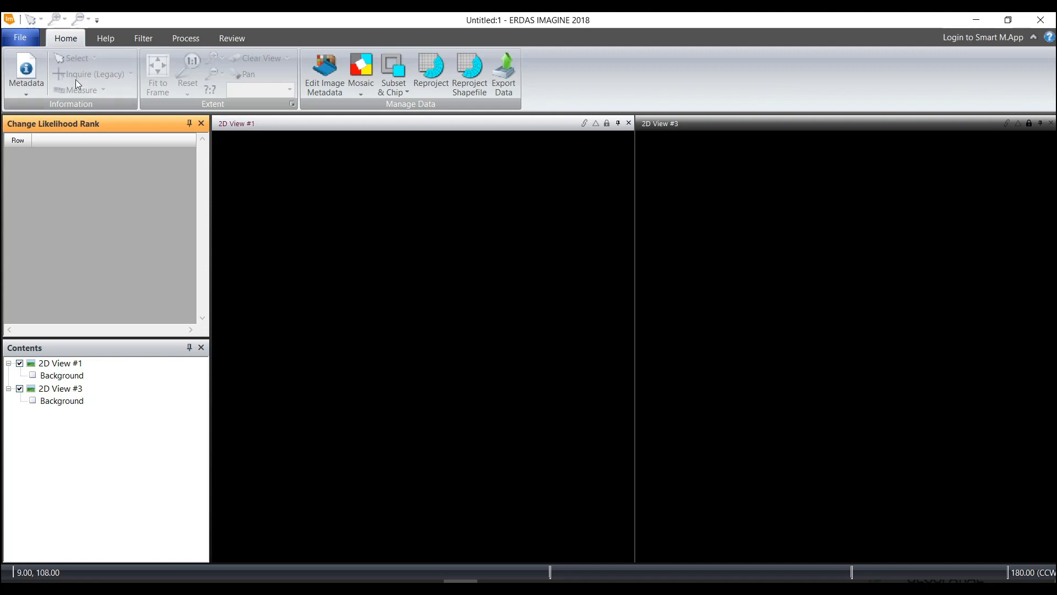
- Open the zonal change project zcp.zcp from the Outputs folder
{"action": "left_click", "coordinate": [186, 43]}
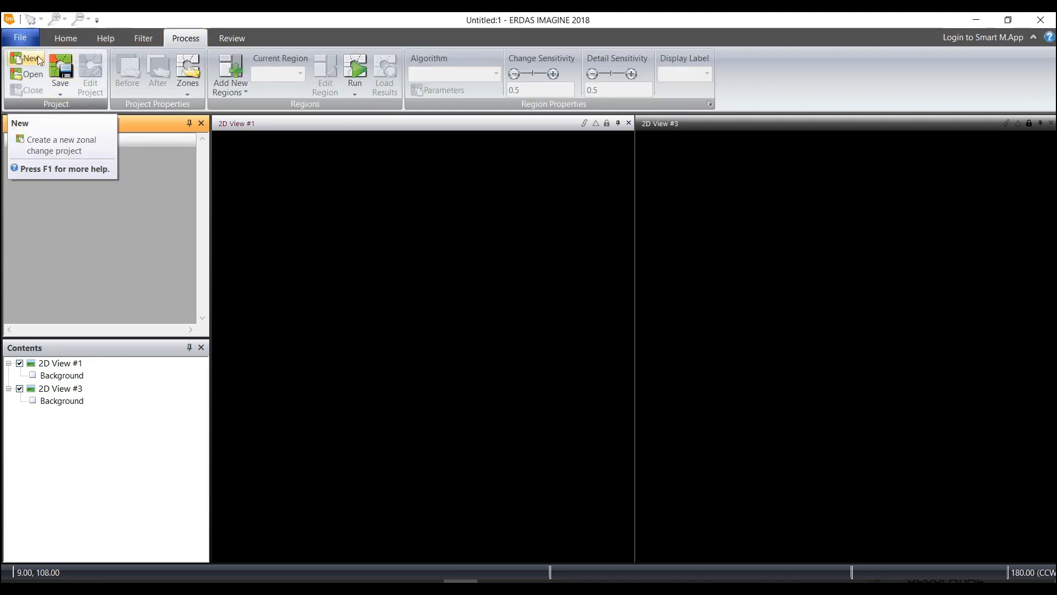
{"action": "left_click", "coordinate": [32, 74]}
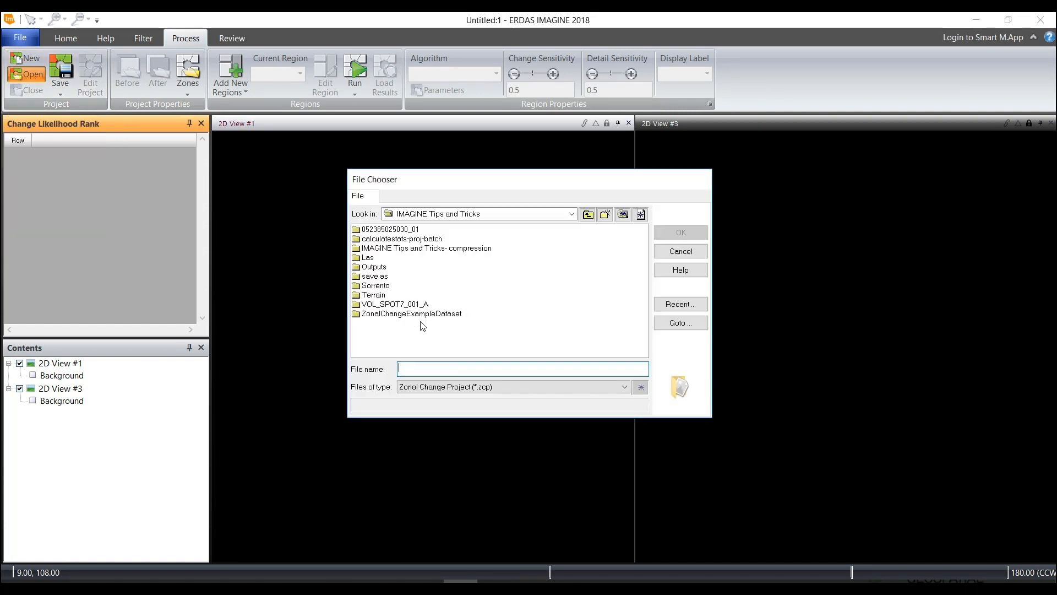
{"action": "double_click", "coordinate": [374, 267]}
{"action": "left_click", "coordinate": [374, 249]}
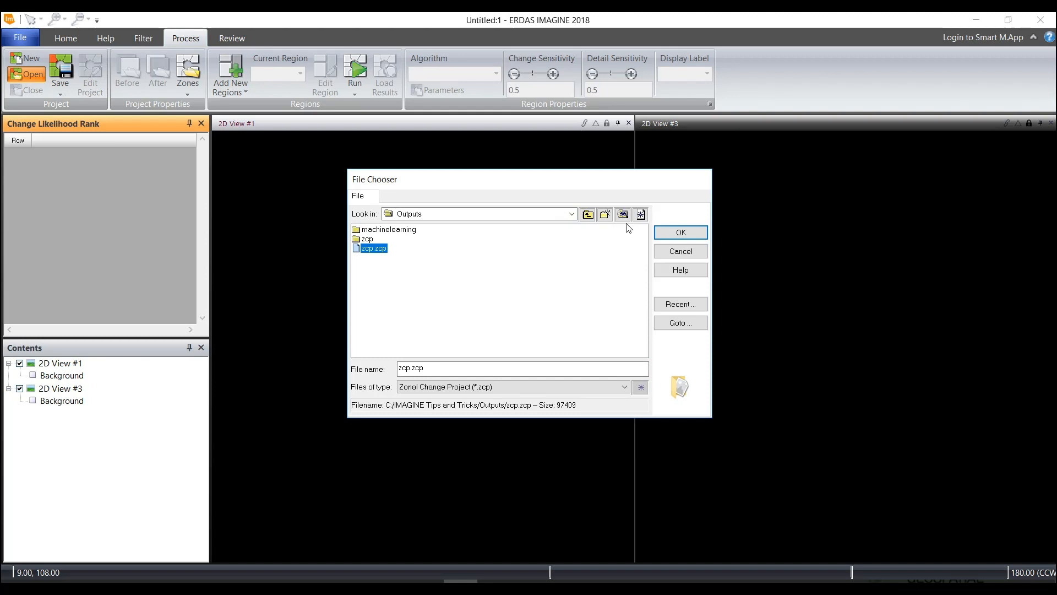
{"action": "left_click", "coordinate": [704, 233]}
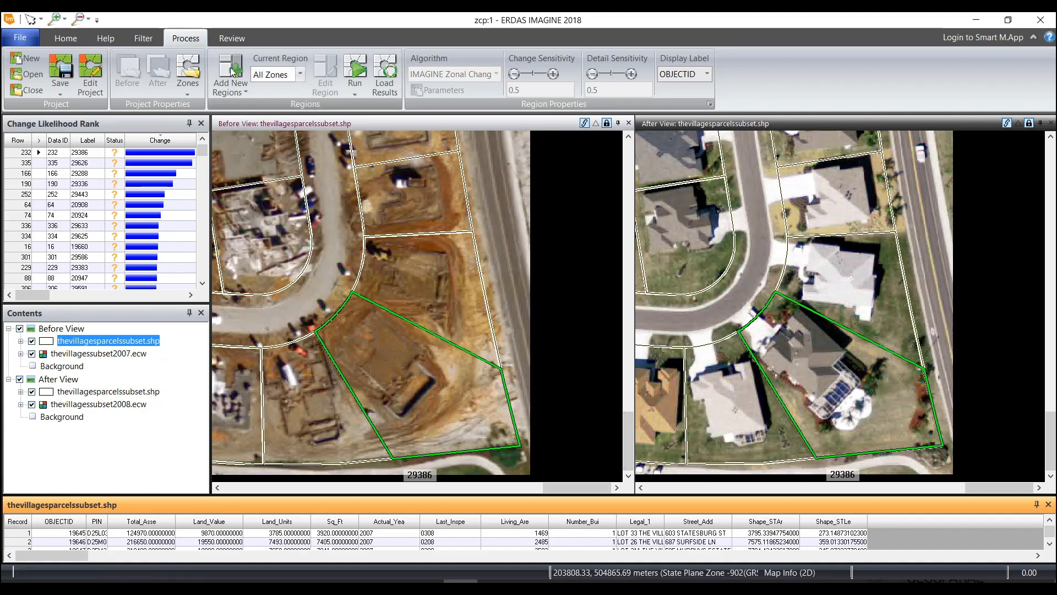
- Switch the workspace to the Machine Learning Layout
{"action": "left_click", "coordinate": [77, 37]}
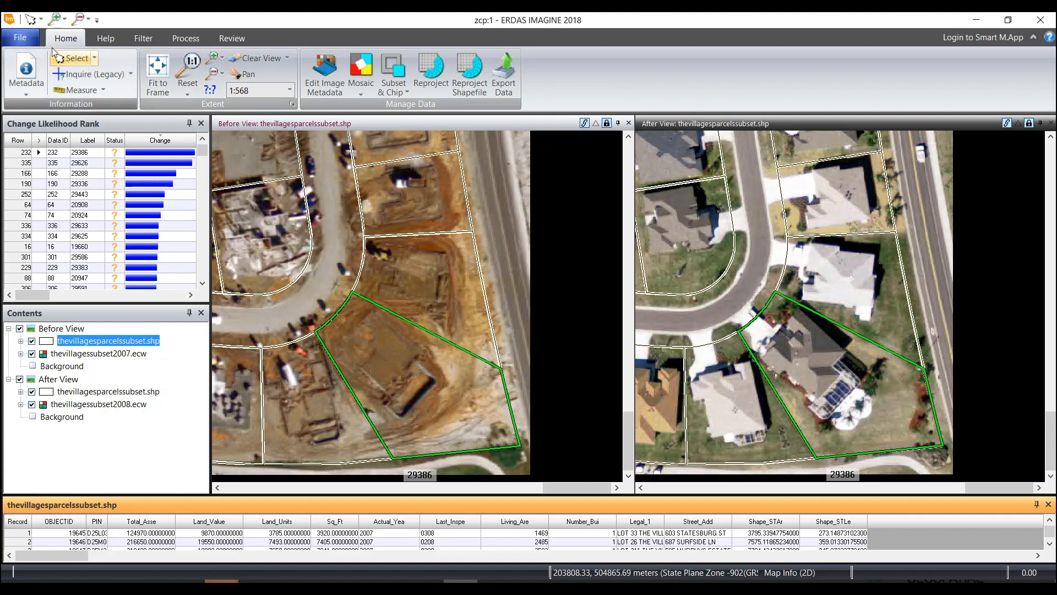
{"action": "left_click", "coordinate": [27, 38]}
{"action": "left_click", "coordinate": [26, 240]}
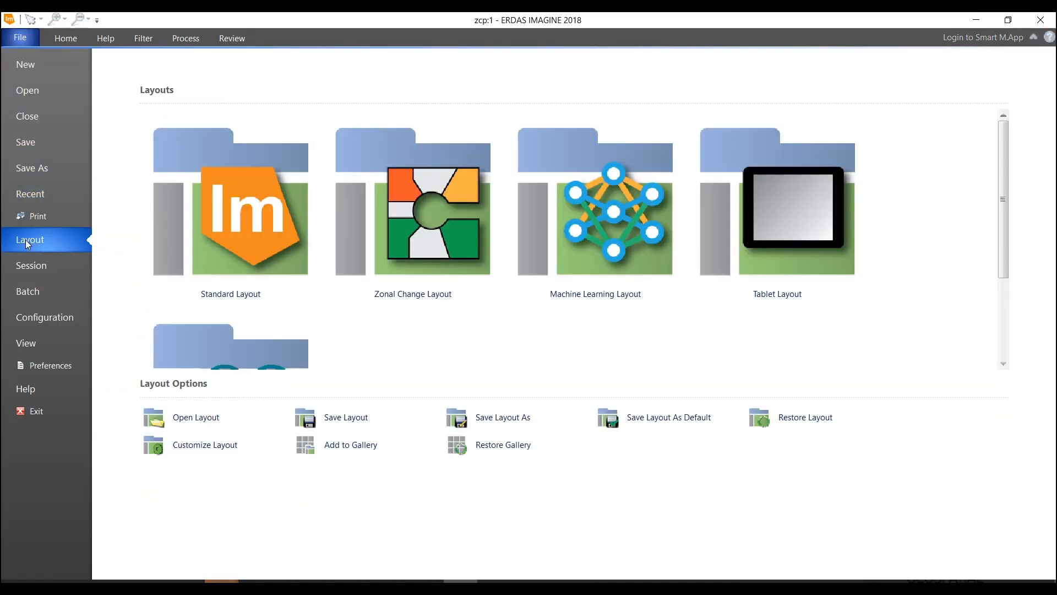
{"action": "left_click", "coordinate": [622, 257]}
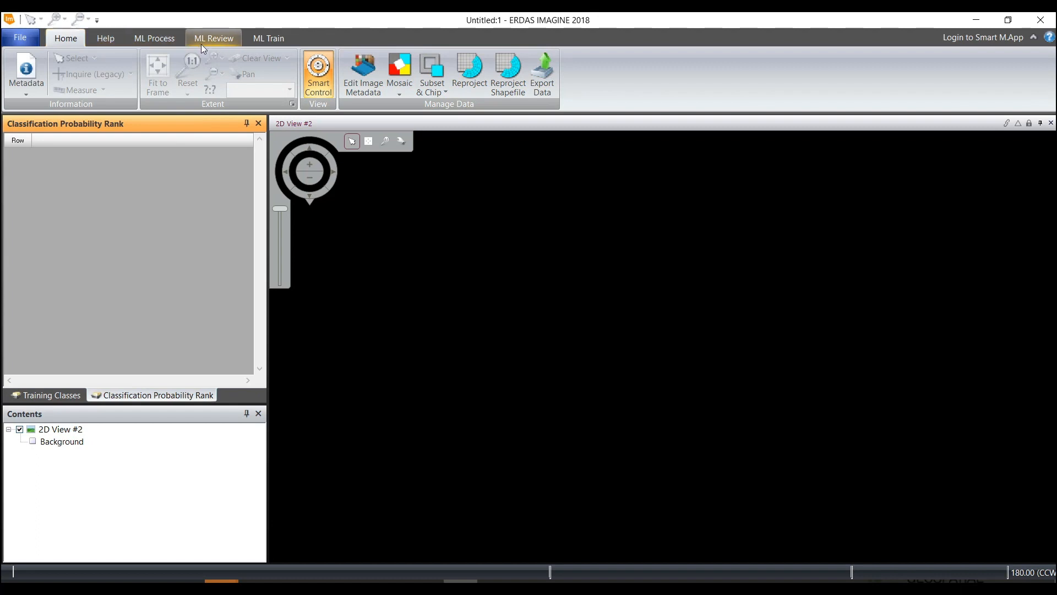
- Open the machine learning project machinelearning.mlp from the Outputs folder
{"action": "left_click", "coordinate": [165, 38]}
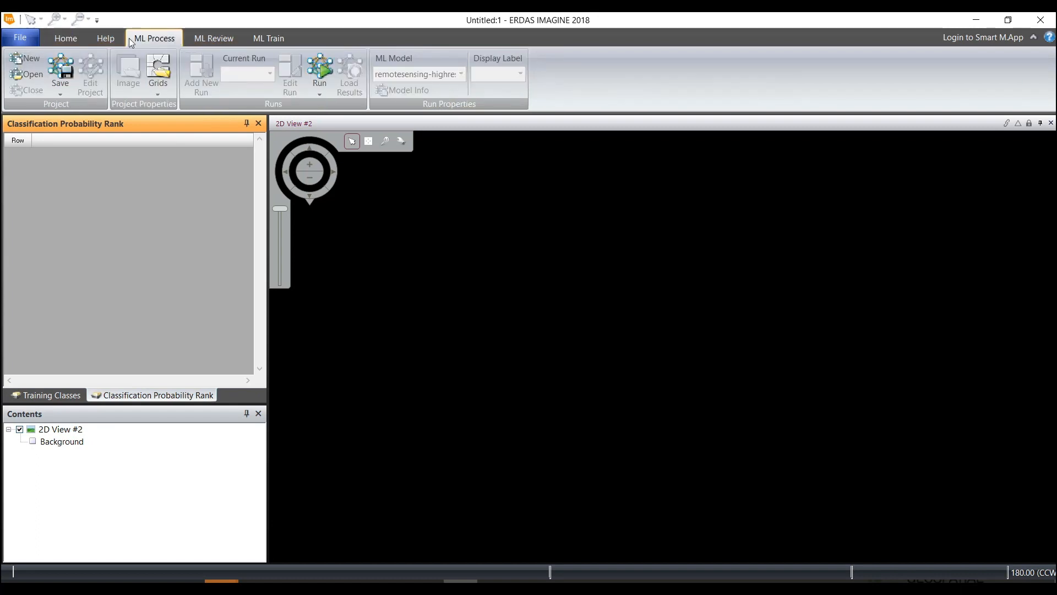
{"action": "left_click", "coordinate": [26, 74]}
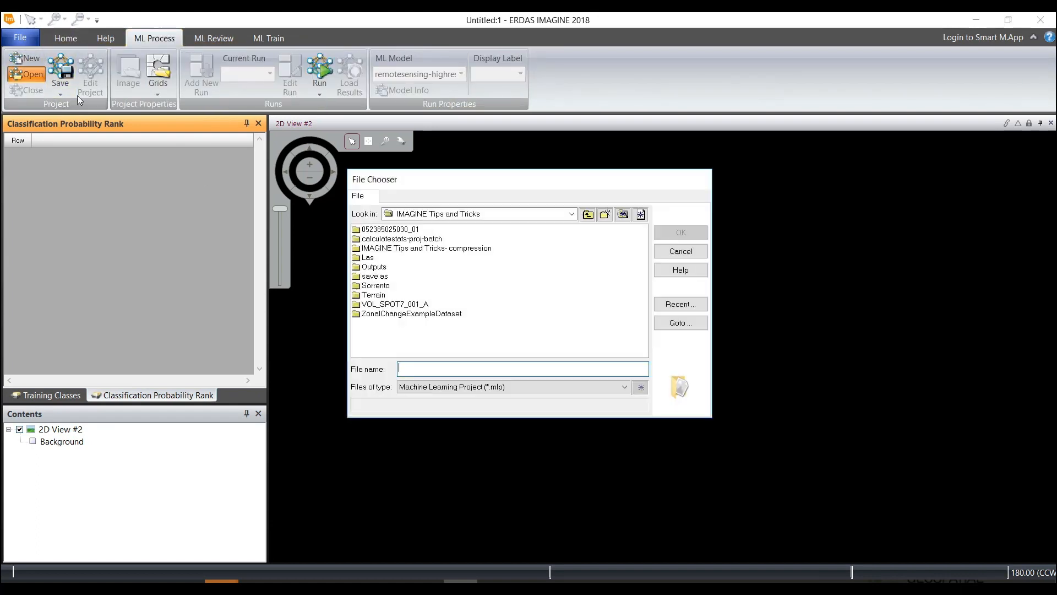
{"action": "double_click", "coordinate": [377, 267]}
{"action": "left_click", "coordinate": [374, 248]}
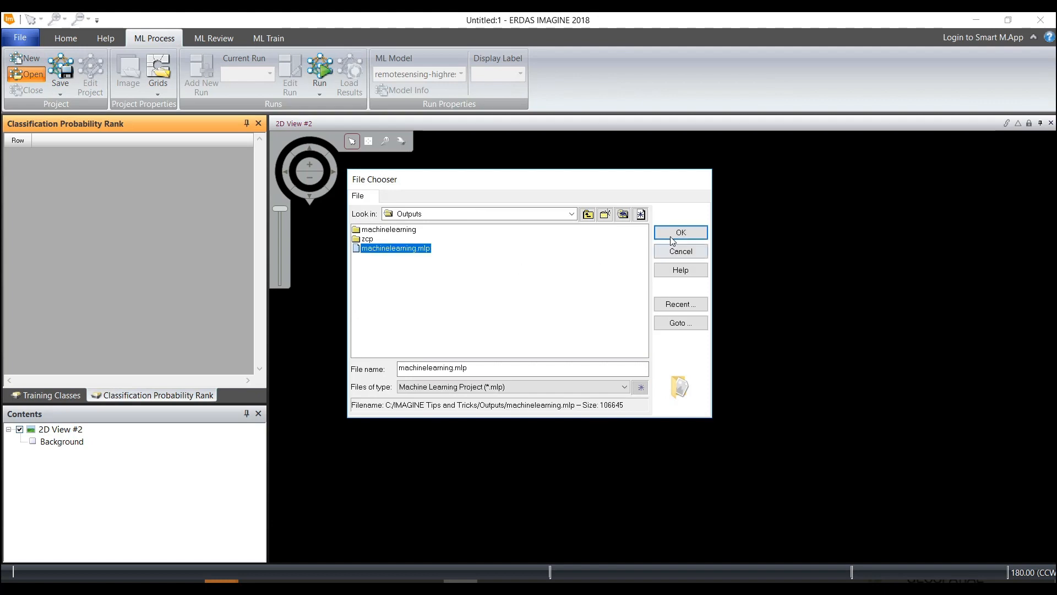
{"action": "left_click", "coordinate": [677, 233]}
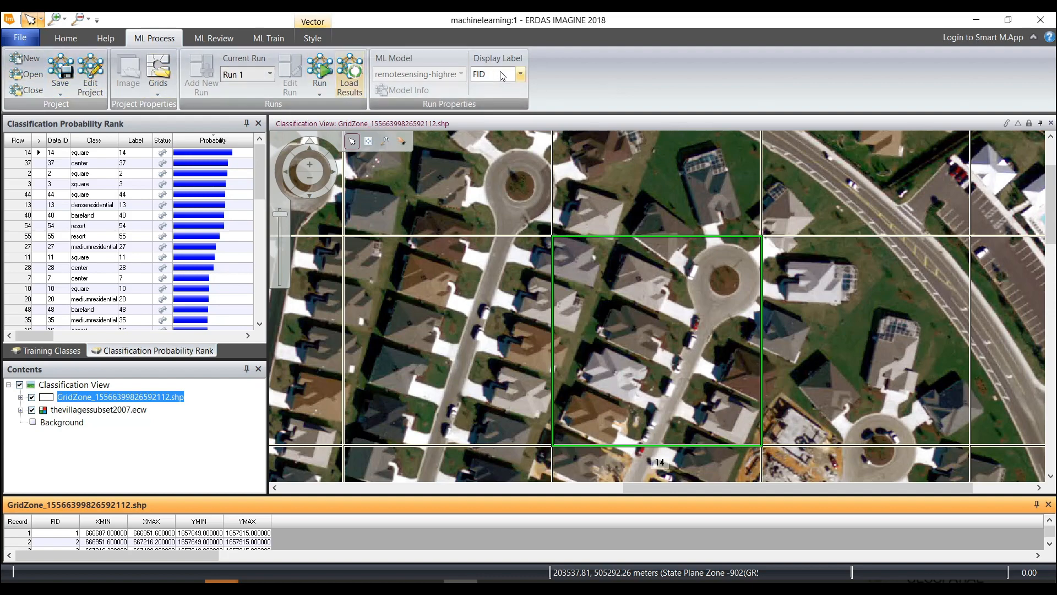
- Switch the workspace back to the Standard Layout
{"action": "left_click", "coordinate": [20, 38]}
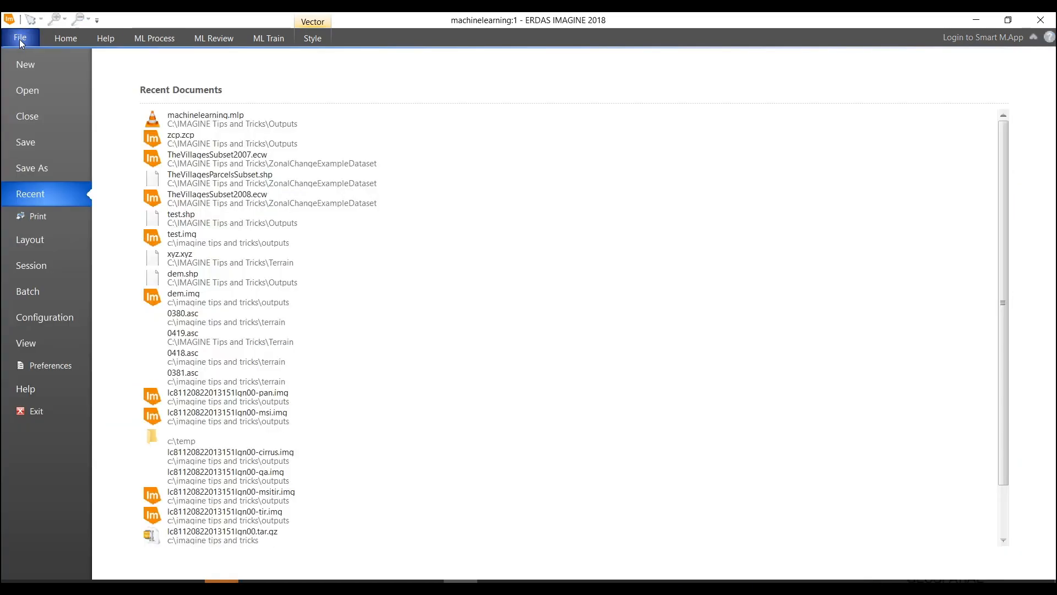
{"action": "left_click", "coordinate": [38, 237]}
{"action": "left_click", "coordinate": [207, 242]}
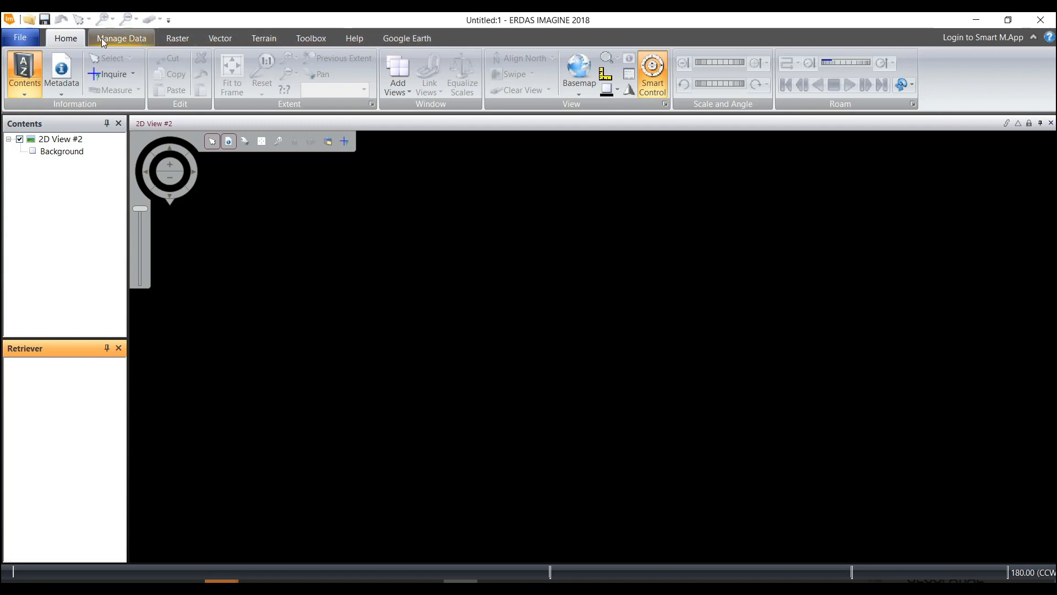
- Open the layout's ribbon customization and hide the Raster tab, restoring it to the ribbon again
{"action": "left_click", "coordinate": [22, 38]}
{"action": "left_click", "coordinate": [30, 239]}
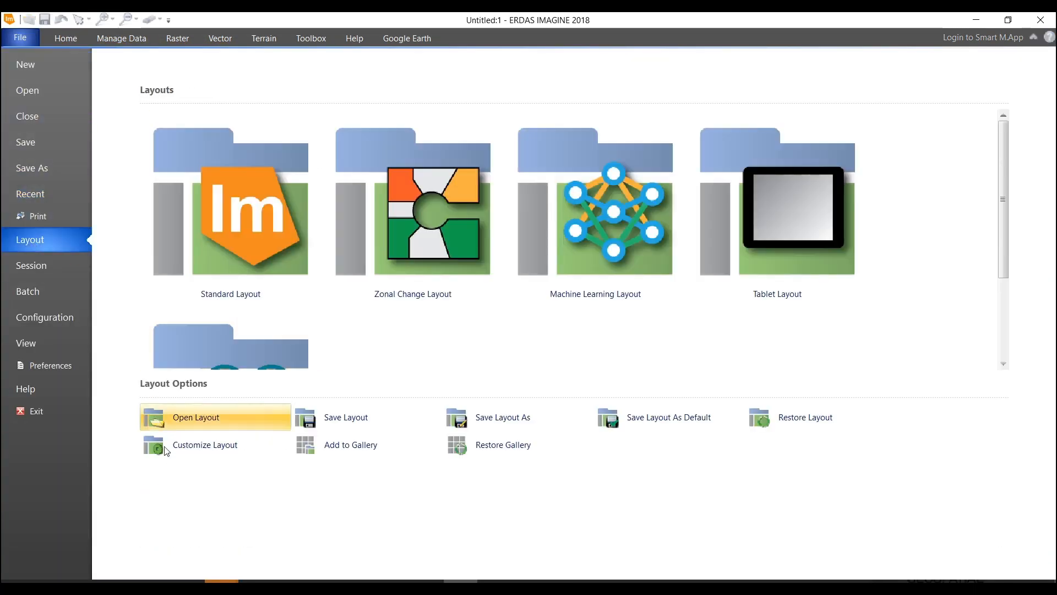
{"action": "left_click", "coordinate": [223, 457]}
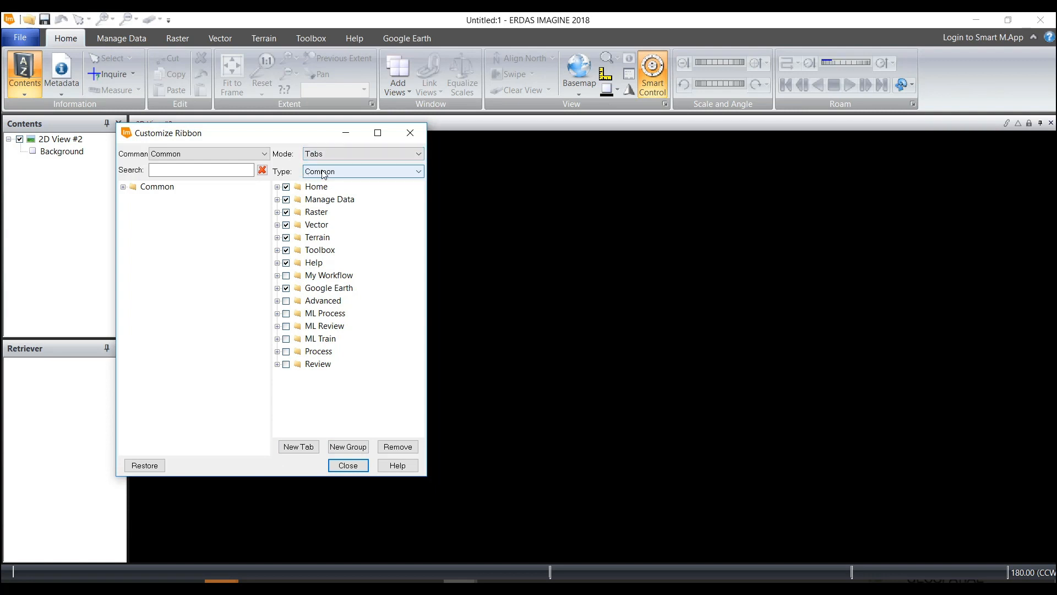
{"action": "left_click", "coordinate": [287, 213]}
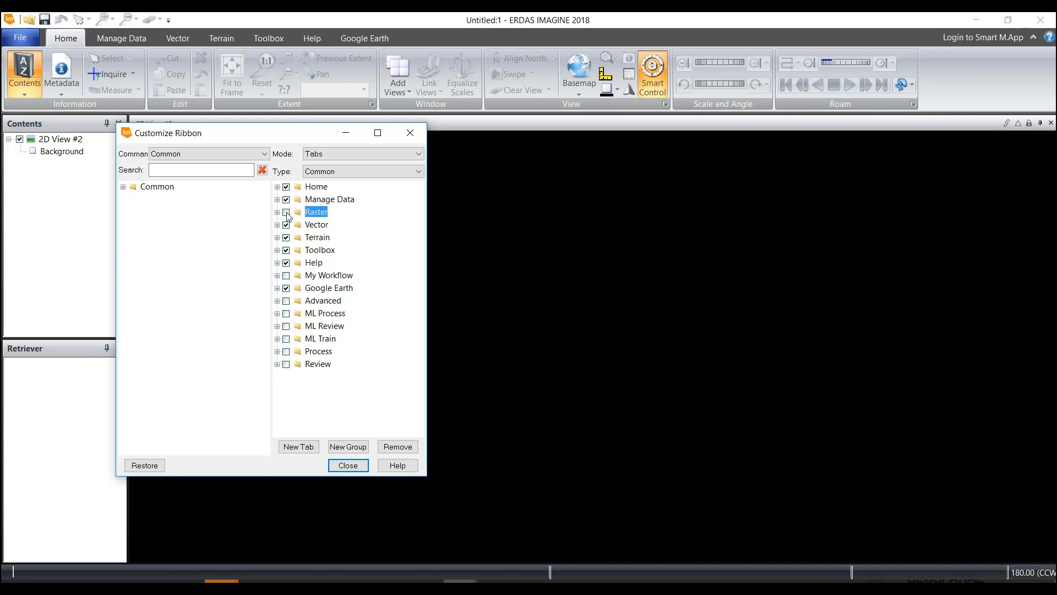
{"action": "left_click", "coordinate": [286, 212]}
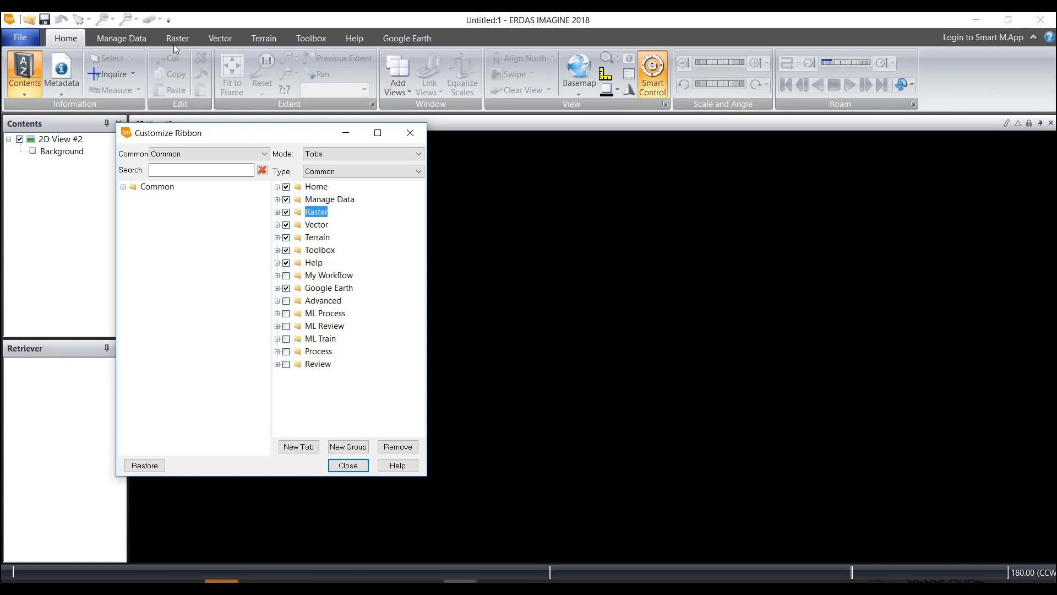
- Examine the IMAGINE UAV commands in the Toolbox tab's GEOSYSTEMS group, and close the ribbon customization
{"action": "left_click", "coordinate": [278, 250]}
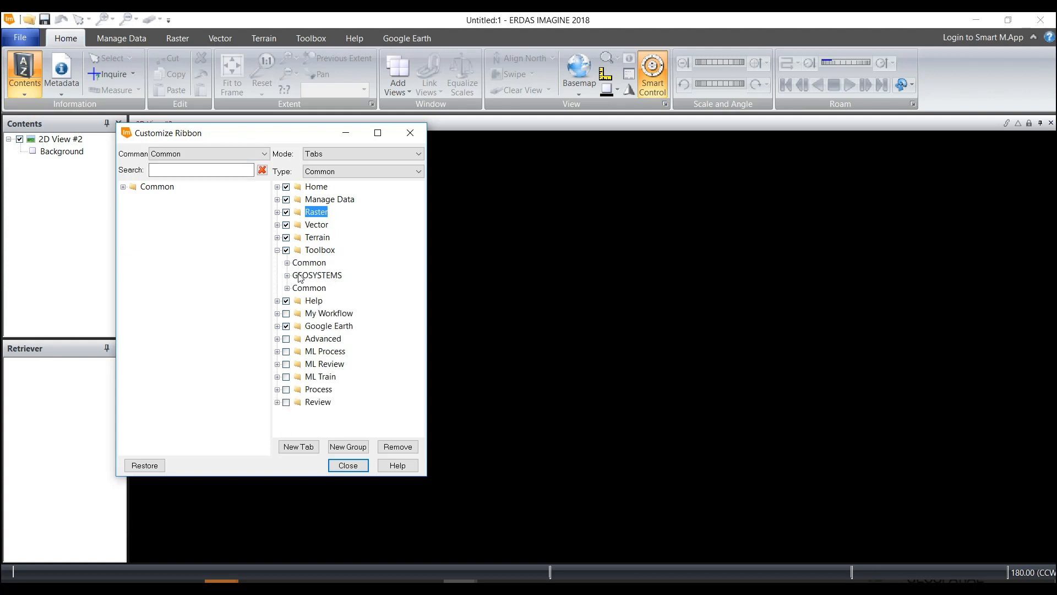
{"action": "left_click", "coordinate": [285, 277]}
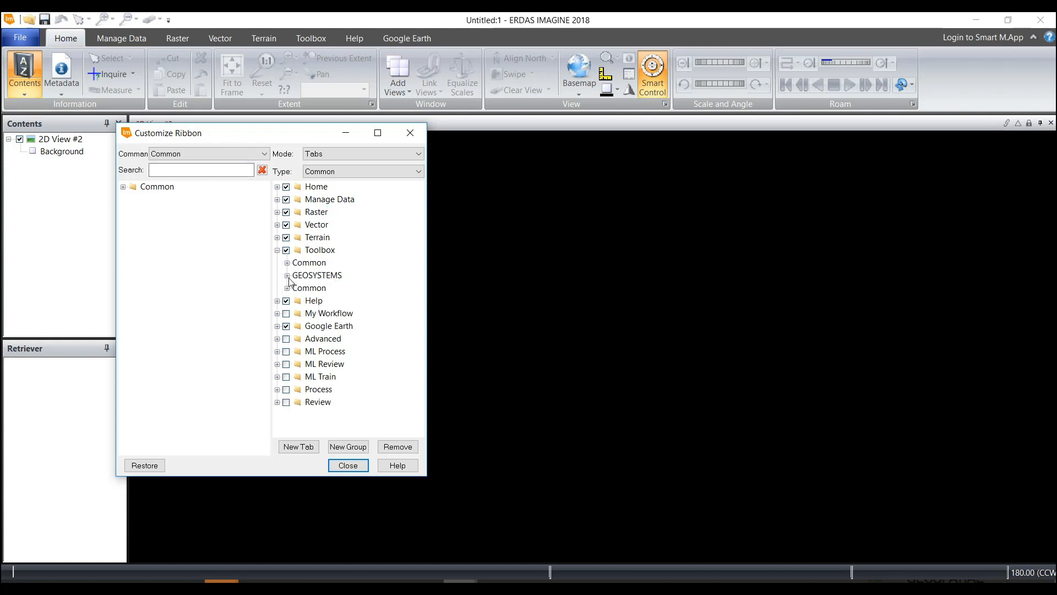
{"action": "left_click", "coordinate": [287, 276]}
{"action": "left_click", "coordinate": [297, 289]}
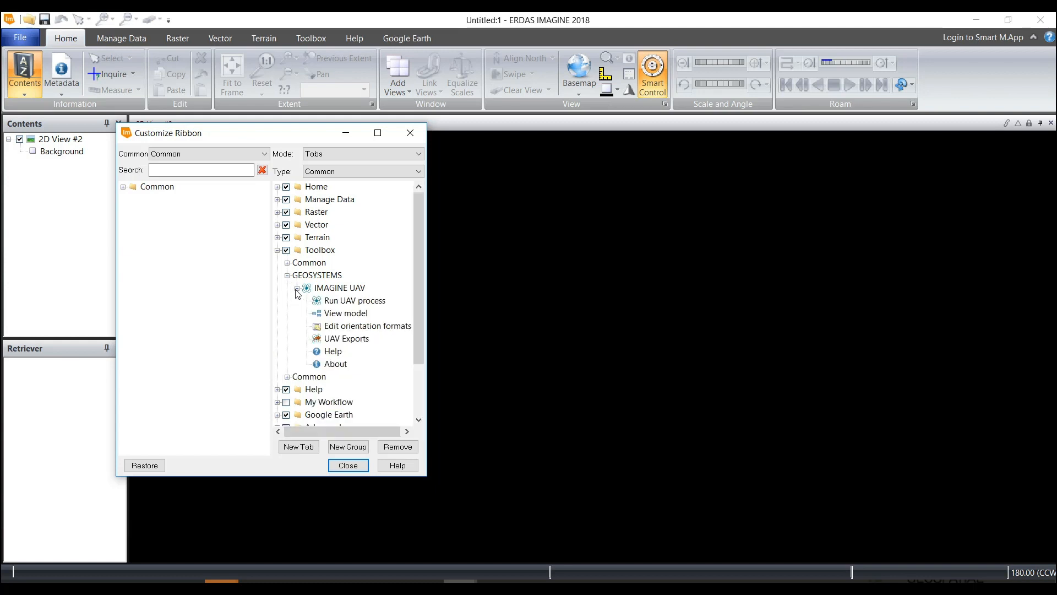
{"action": "left_click", "coordinate": [330, 289]}
{"action": "left_click", "coordinate": [287, 275]}
{"action": "left_click", "coordinate": [278, 250]}
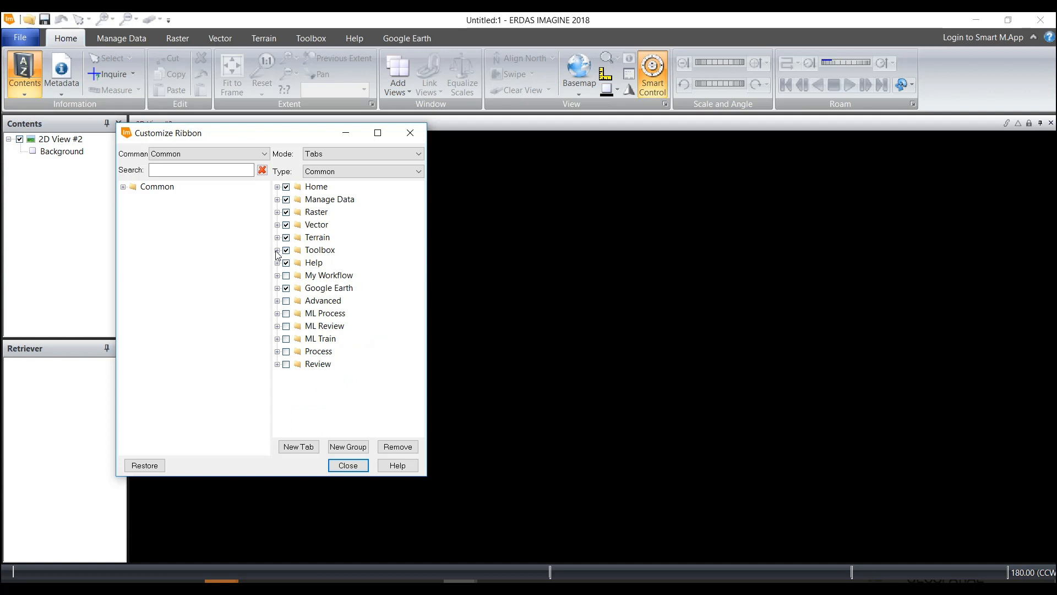
{"action": "left_click", "coordinate": [404, 132]}
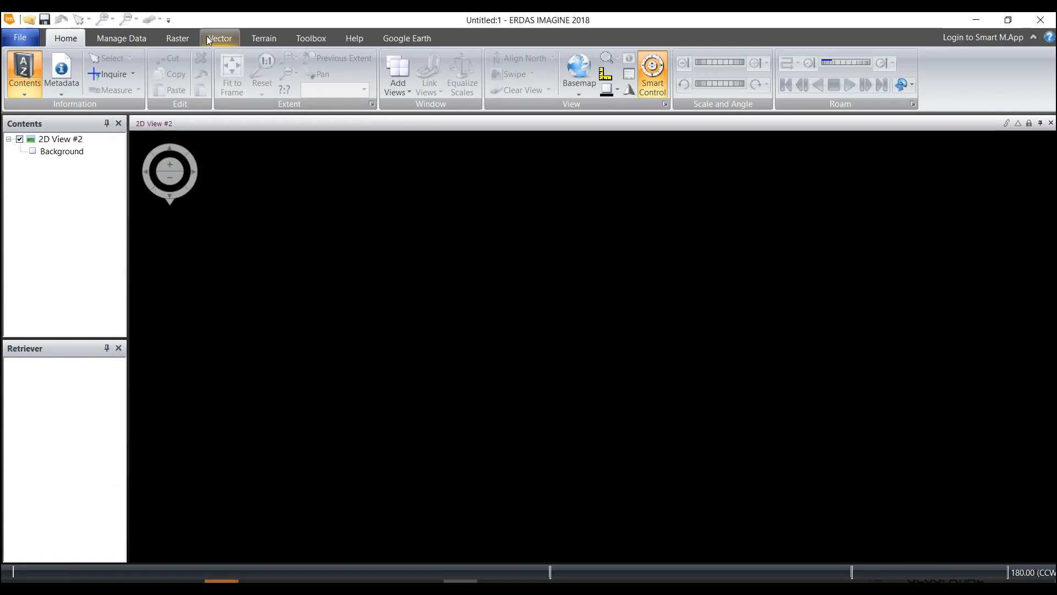
- Load Sorrento_ortho_1.tif from the Sorrento folder as a raster layer in the empty 2D view
{"action": "right_click", "coordinate": [389, 195]}
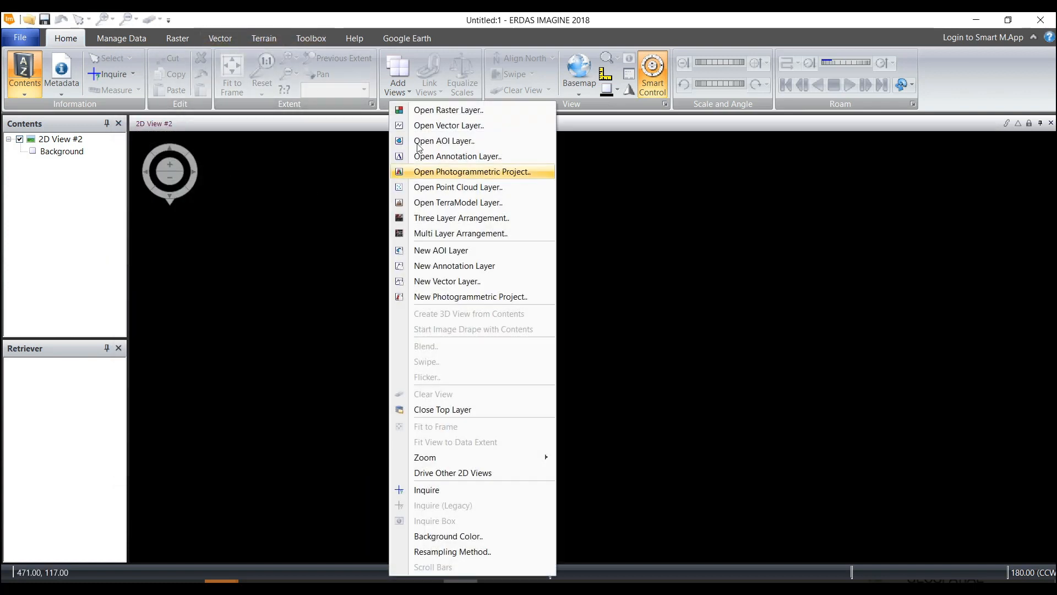
{"action": "left_click", "coordinate": [424, 112]}
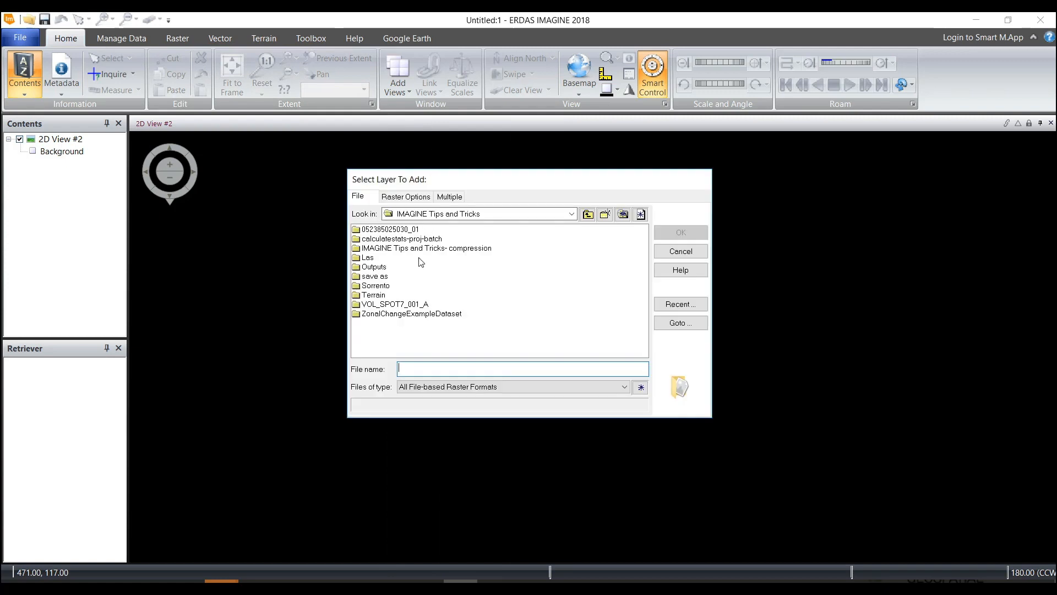
{"action": "double_click", "coordinate": [380, 286]}
{"action": "left_click", "coordinate": [380, 230]}
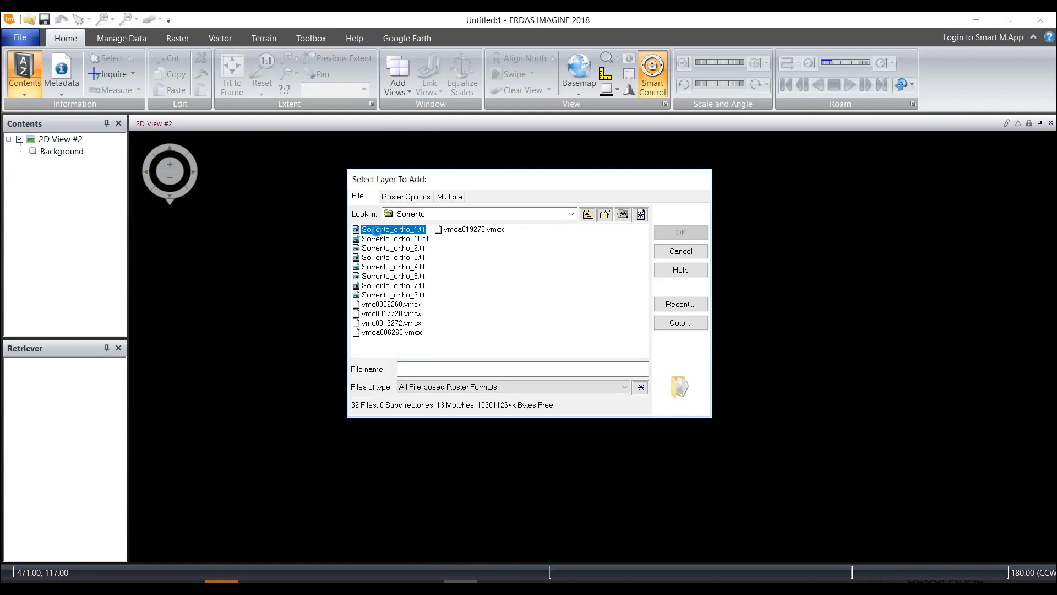
{"action": "left_click", "coordinate": [682, 233]}
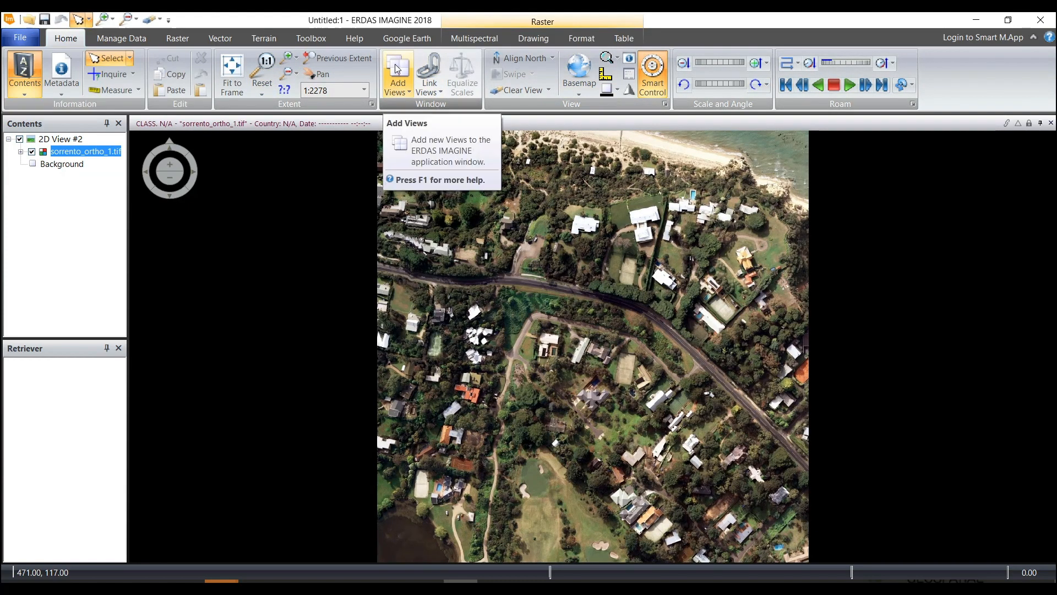
- Add the Import Data command to the My Workflow tab and display that tab
{"action": "left_click", "coordinate": [116, 41]}
{"action": "right_click", "coordinate": [114, 67]}
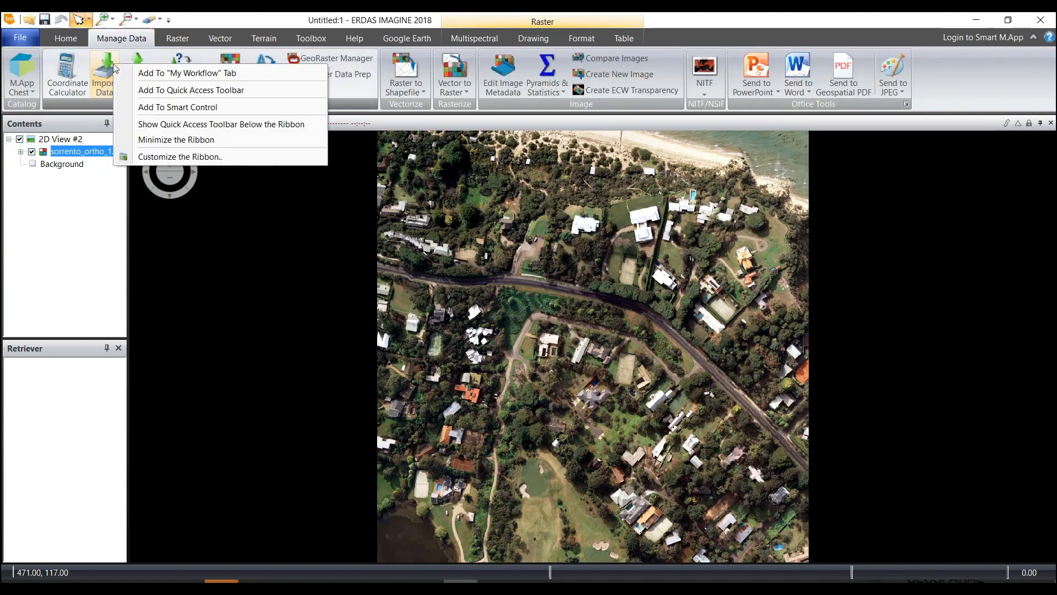
{"action": "left_click", "coordinate": [148, 75]}
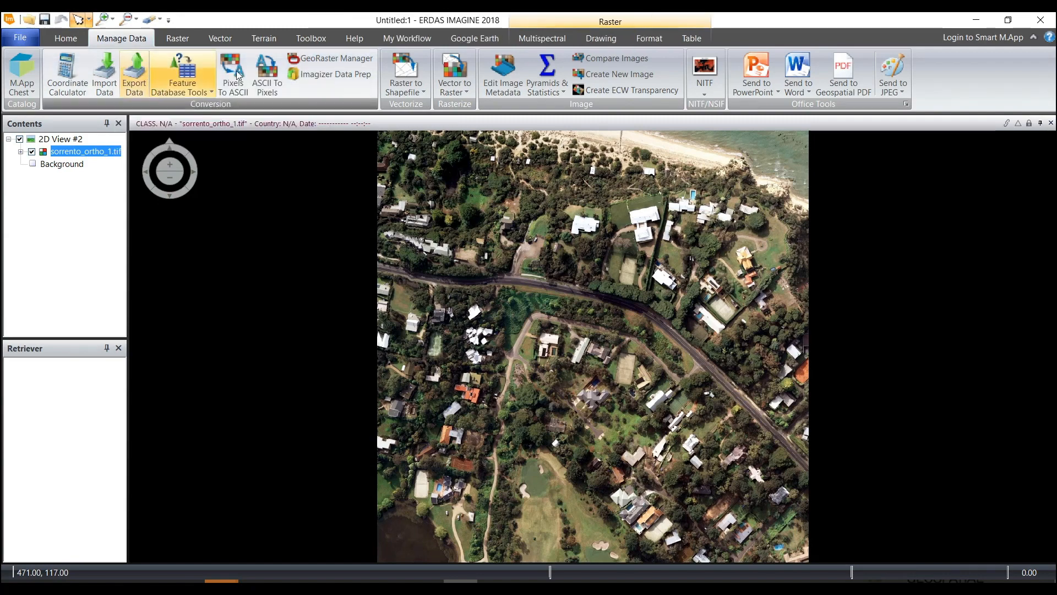
{"action": "left_click", "coordinate": [395, 38]}
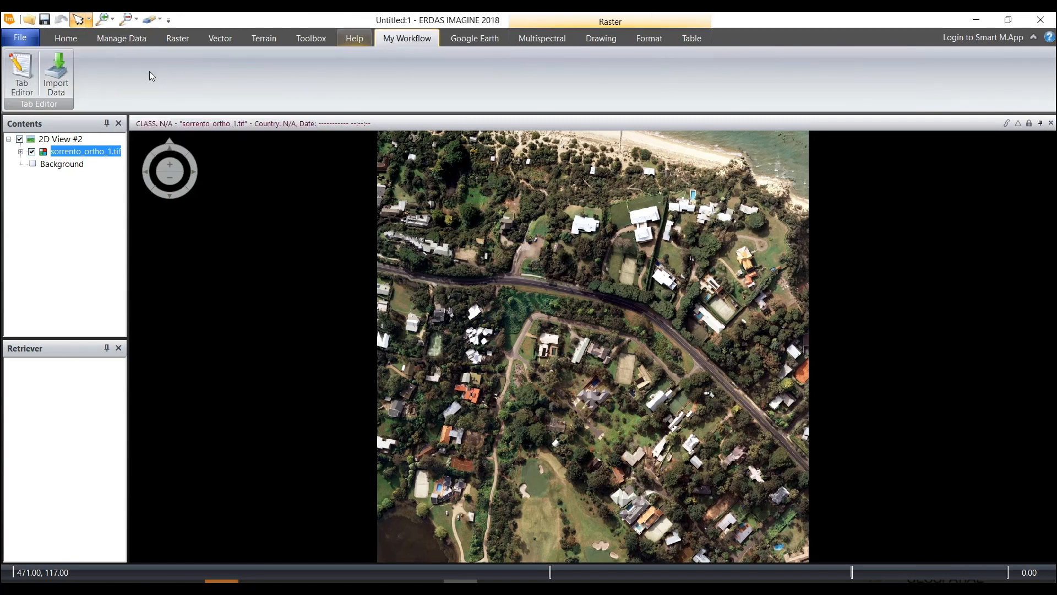
- Add the Metadata command to the My Workflow tab
{"action": "left_click", "coordinate": [57, 68]}
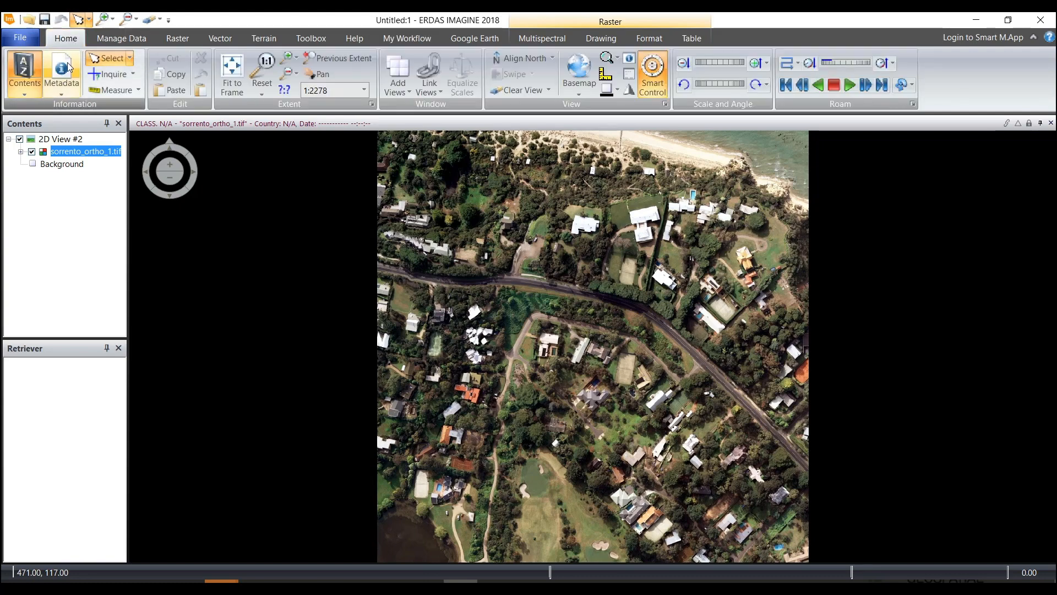
{"action": "right_click", "coordinate": [68, 67]}
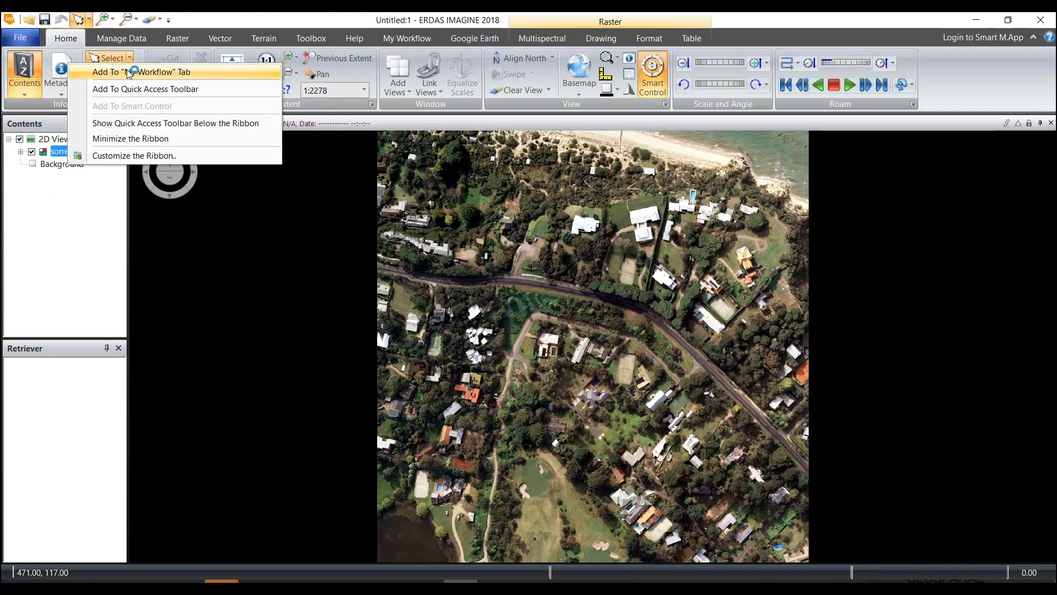
{"action": "left_click", "coordinate": [91, 71]}
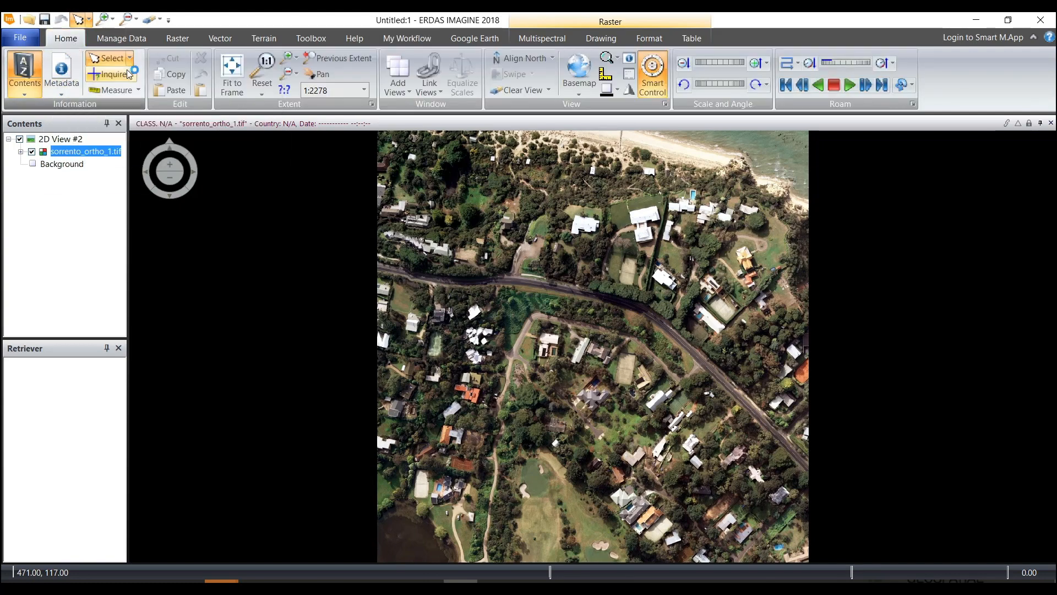
- Check the image metadata of sorrento_ortho_1.tif with the Metadata command, and close the metadata window
{"action": "left_click", "coordinate": [408, 39]}
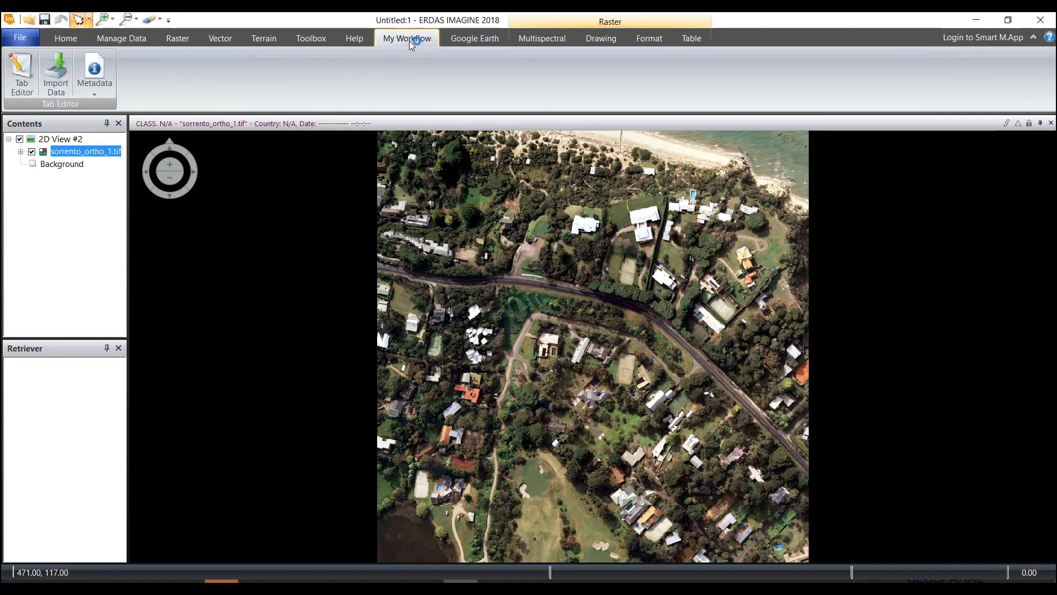
{"action": "left_click", "coordinate": [66, 38]}
{"action": "left_click", "coordinate": [61, 68]}
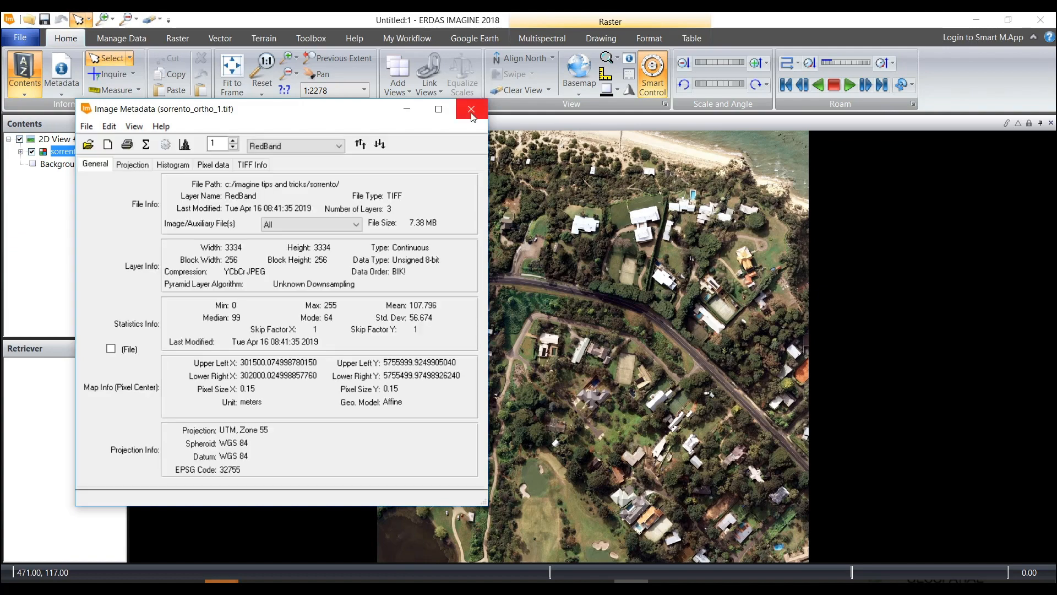
{"action": "left_click", "coordinate": [471, 114]}
- Open the Tab Editor for the My Workflow tab and move the Metadata command ahead of Import Data
{"action": "left_click", "coordinate": [408, 43]}
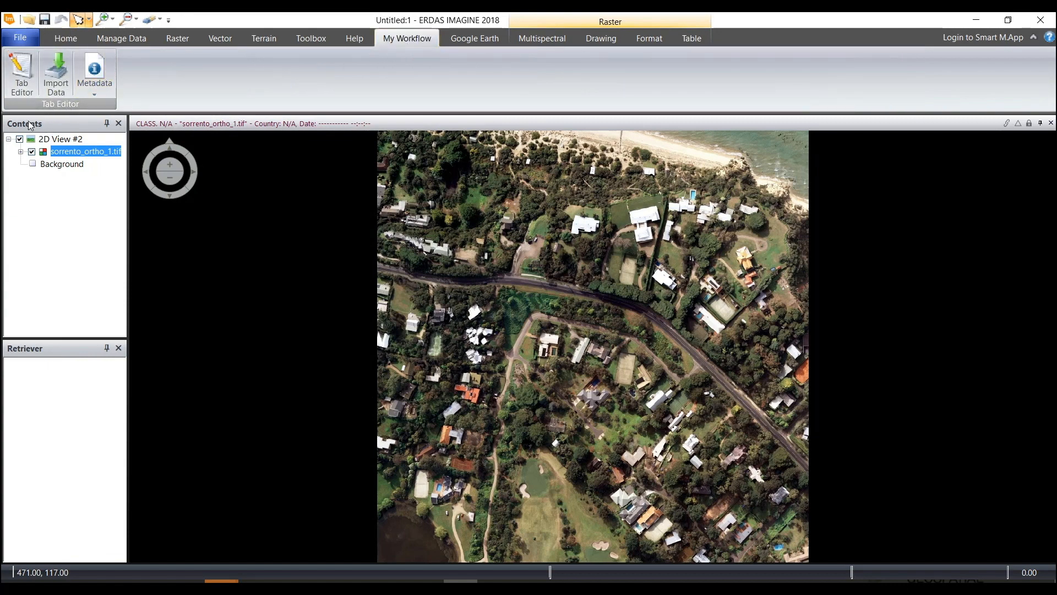
{"action": "left_click", "coordinate": [14, 76]}
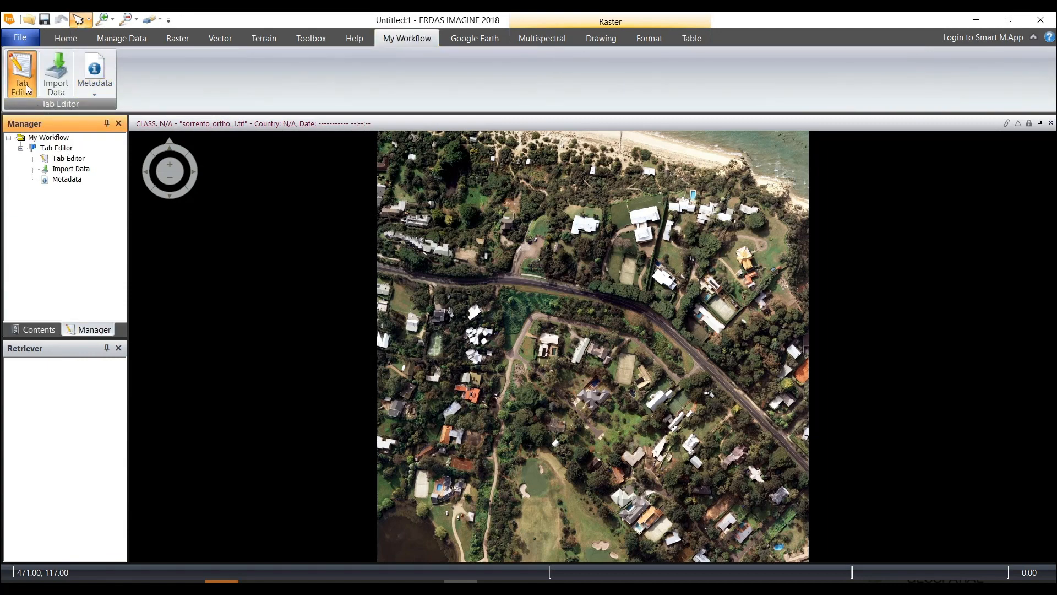
{"action": "mouse_move", "coordinate": [67, 182]}
{"action": "left_mouse_down"}
{"action": "mouse_move", "coordinate": [67, 171]}
{"action": "mouse_move", "coordinate": [64, 181]}
{"action": "left_mouse_up"}
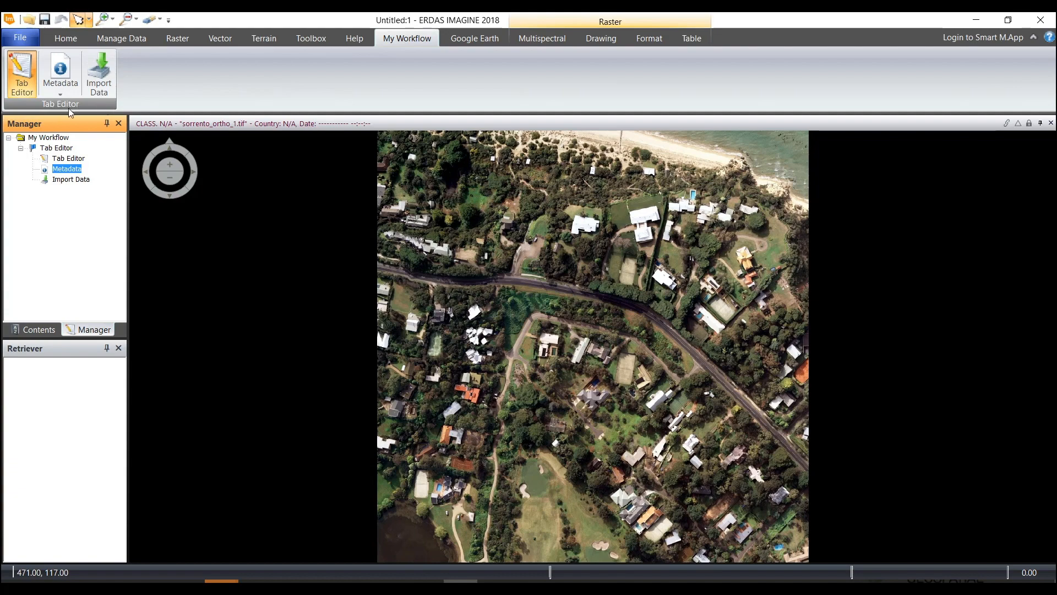
{"action": "left_click", "coordinate": [69, 158]}
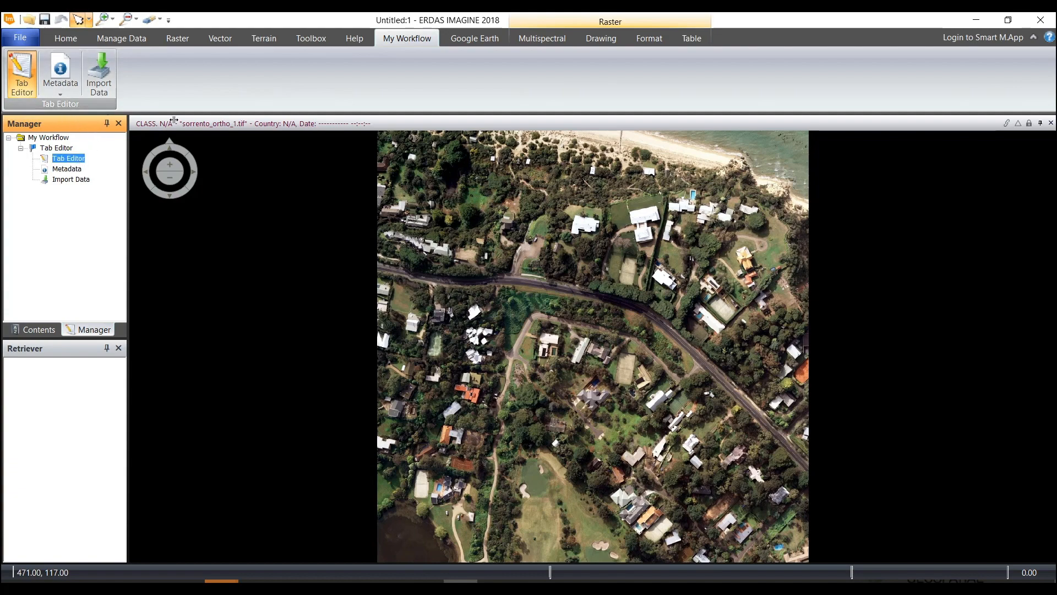
- Rename the My Workflow tab to Data Preparation
{"action": "left_click", "coordinate": [33, 138]}
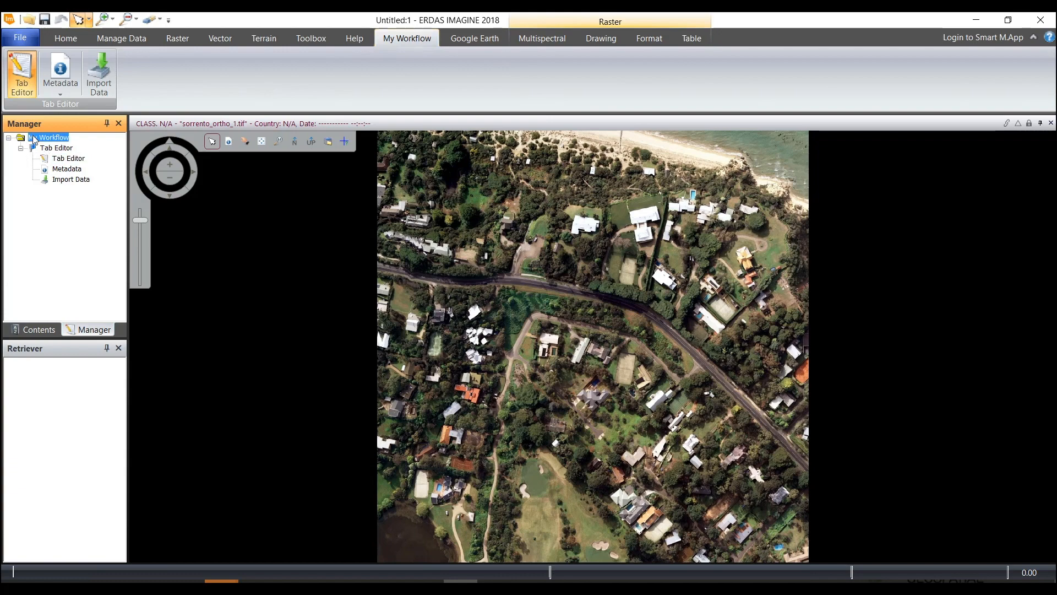
{"action": "double_click", "coordinate": [33, 140]}
{"action": "left_click_drag", "start_coordinate": [98, 137], "coordinate": [4, 141]}
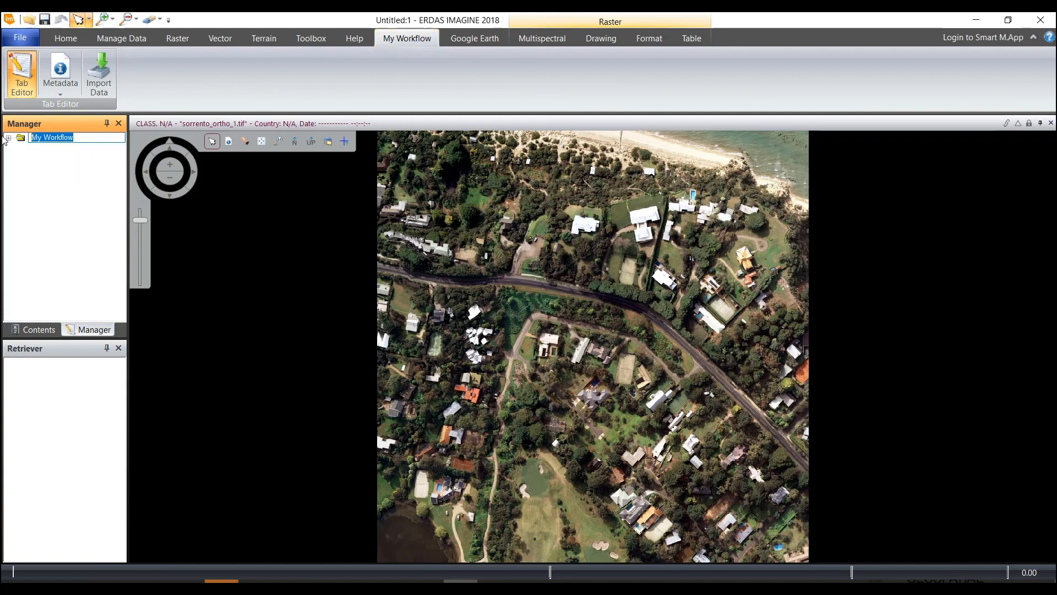
{"action": "type", "text": "Data P"}
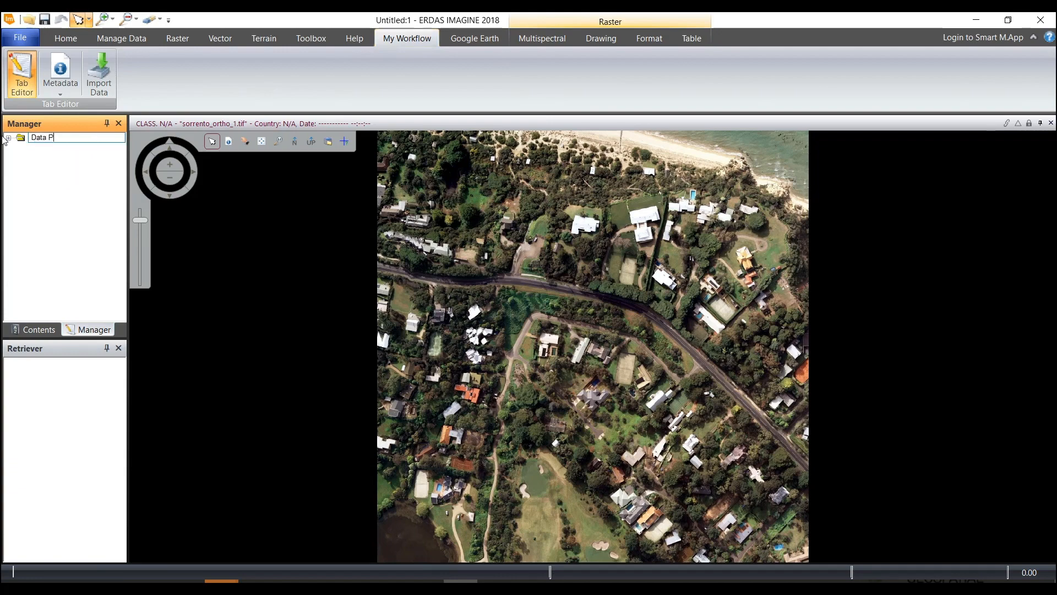
{"action": "type", "text": "reparation"}
{"action": "key", "text": "Return"}
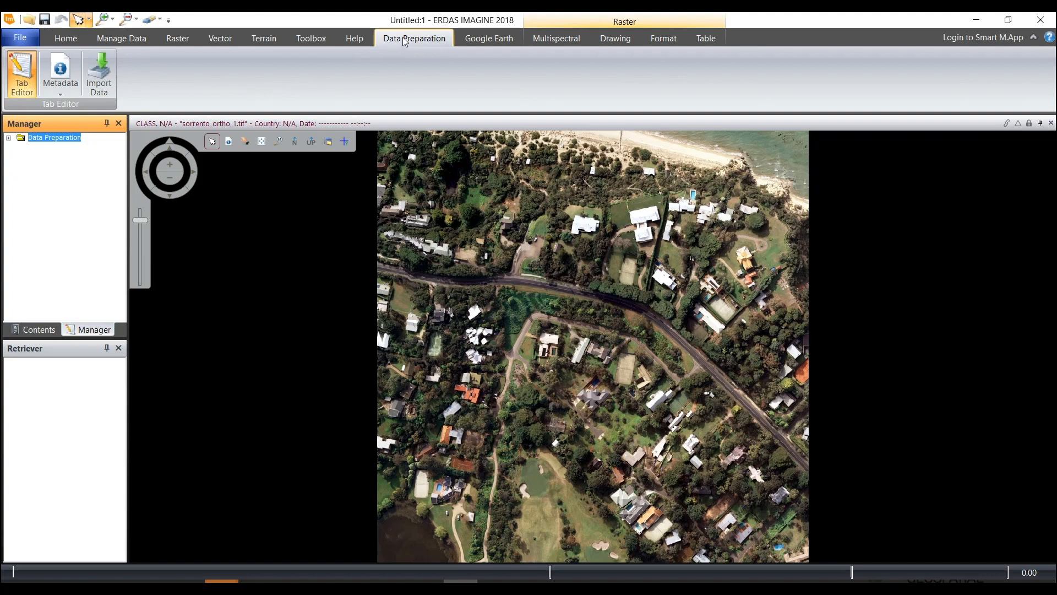
- Save the customized layout as a new layout file named datapreparation in the Outputs folder
{"action": "left_click", "coordinate": [20, 37]}
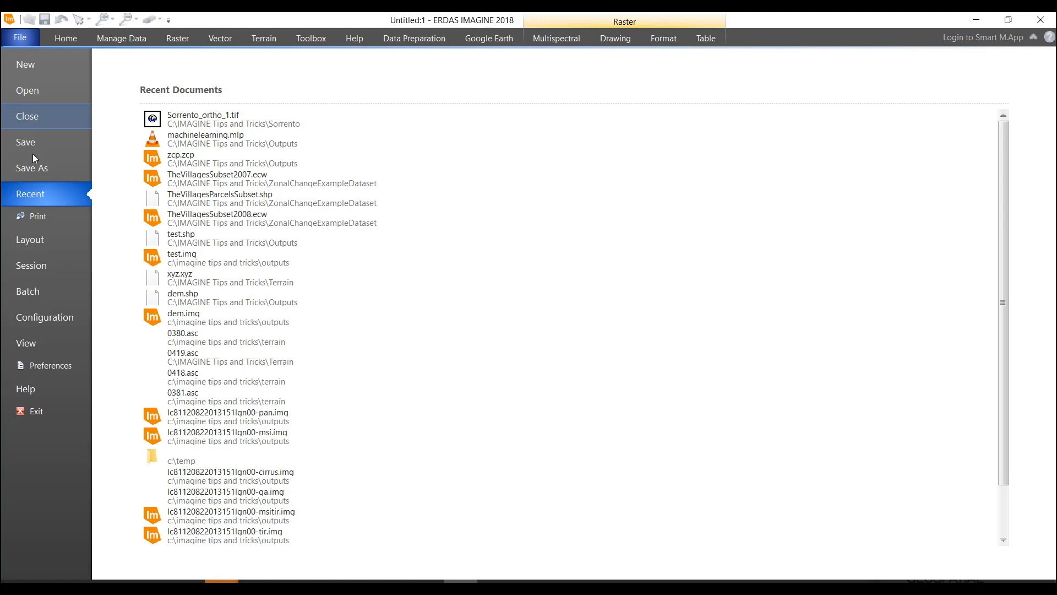
{"action": "left_click", "coordinate": [31, 241]}
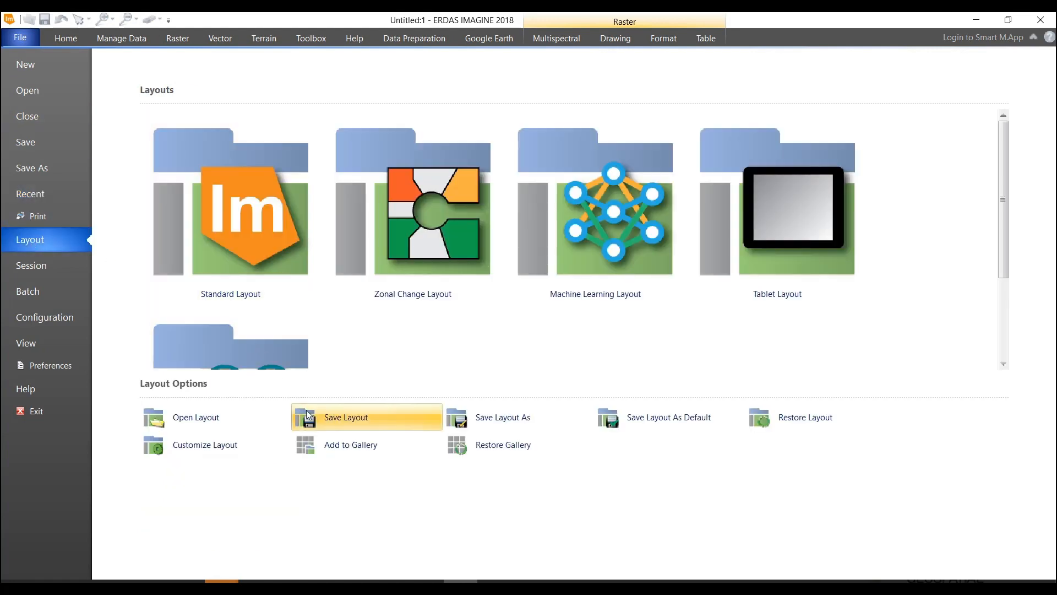
{"action": "left_click", "coordinate": [484, 419]}
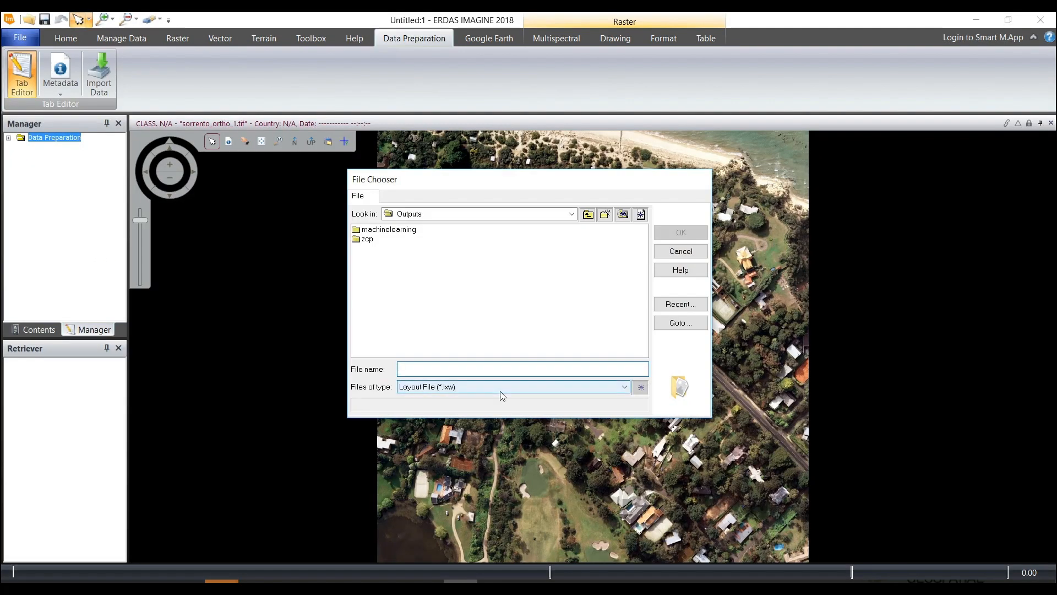
{"action": "type", "text": "dataprepa"}
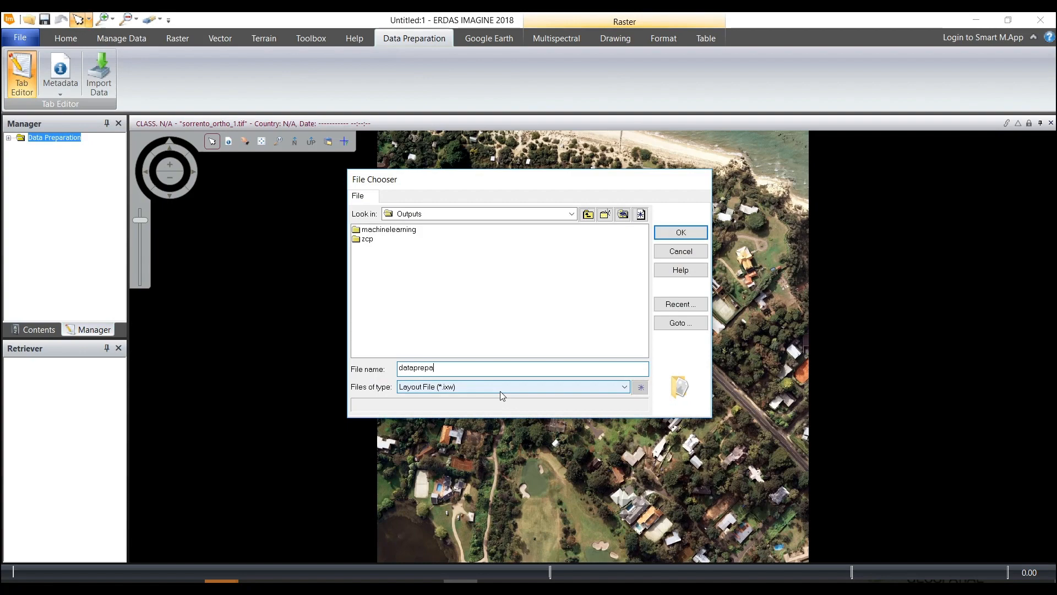
{"action": "type", "text": "ration"}
{"action": "key", "text": "Return"}
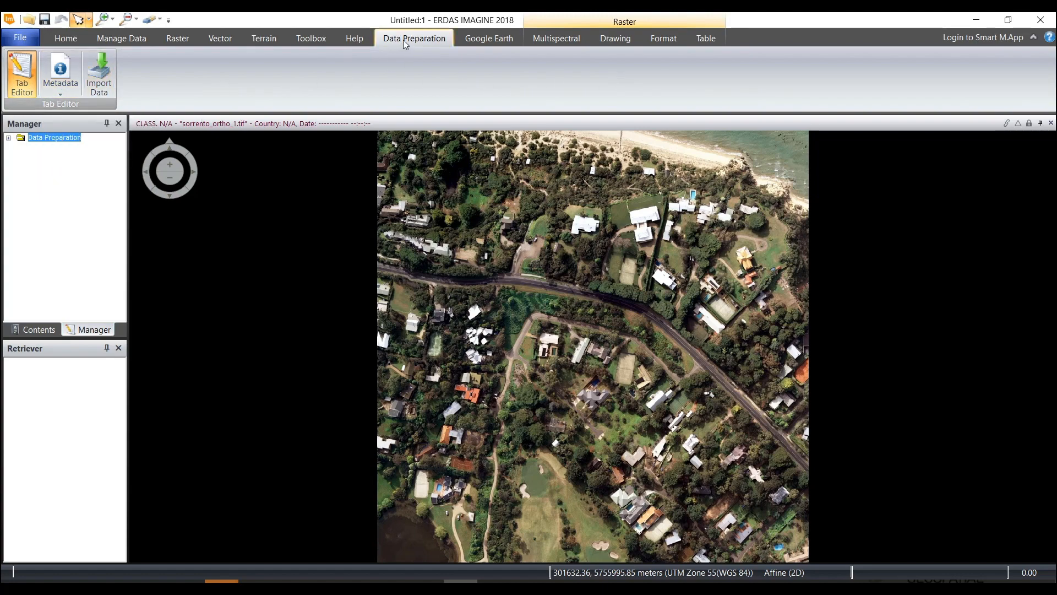
- Review the available layouts and layout saving options, and return to the Data Preparation tab
{"action": "left_click", "coordinate": [67, 40]}
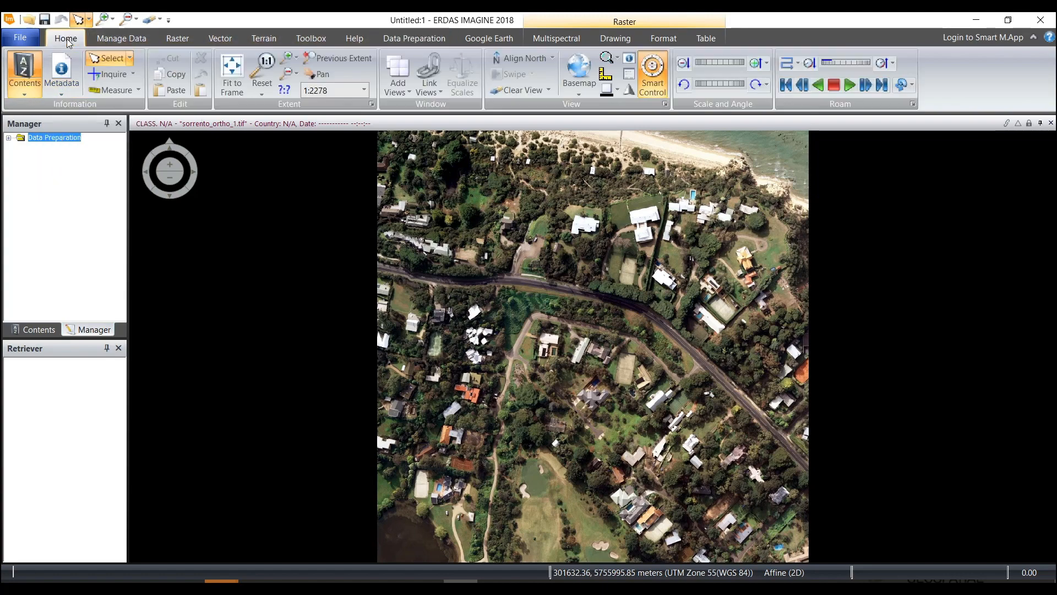
{"action": "left_click", "coordinate": [23, 37]}
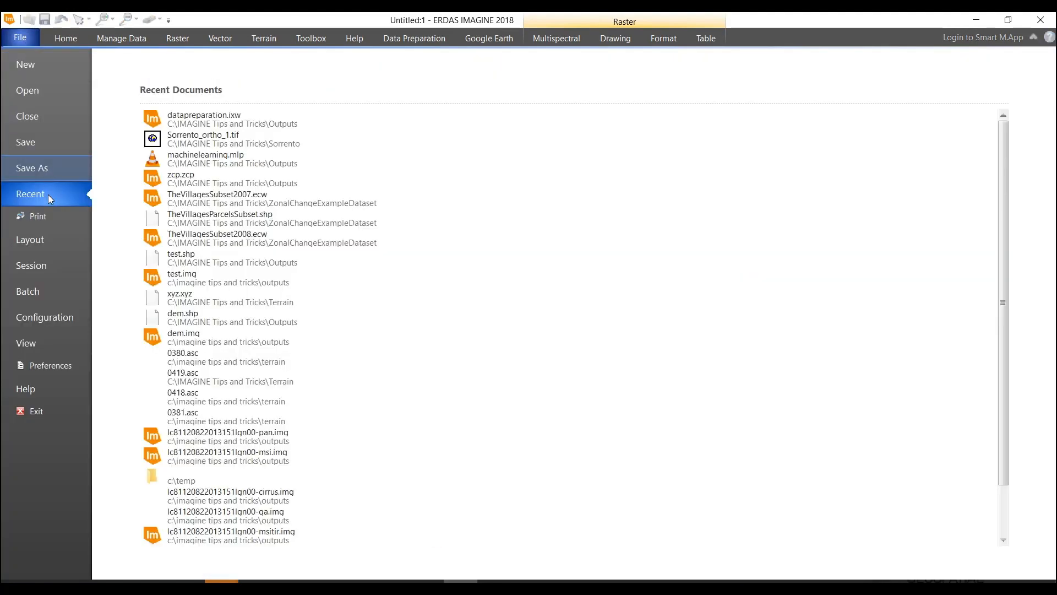
{"action": "left_click", "coordinate": [39, 242]}
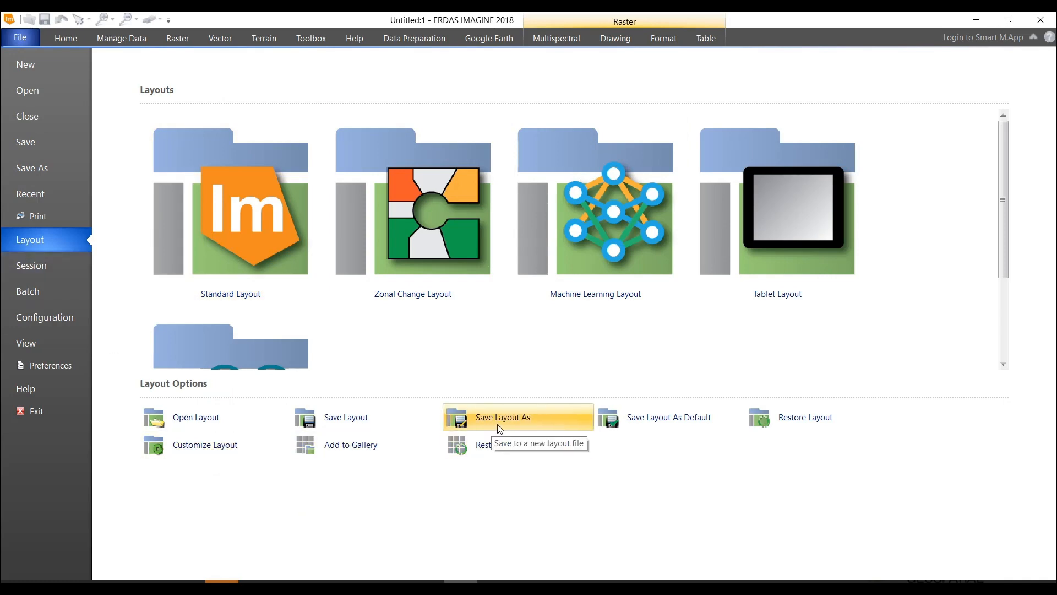
{"action": "left_click", "coordinate": [413, 38]}
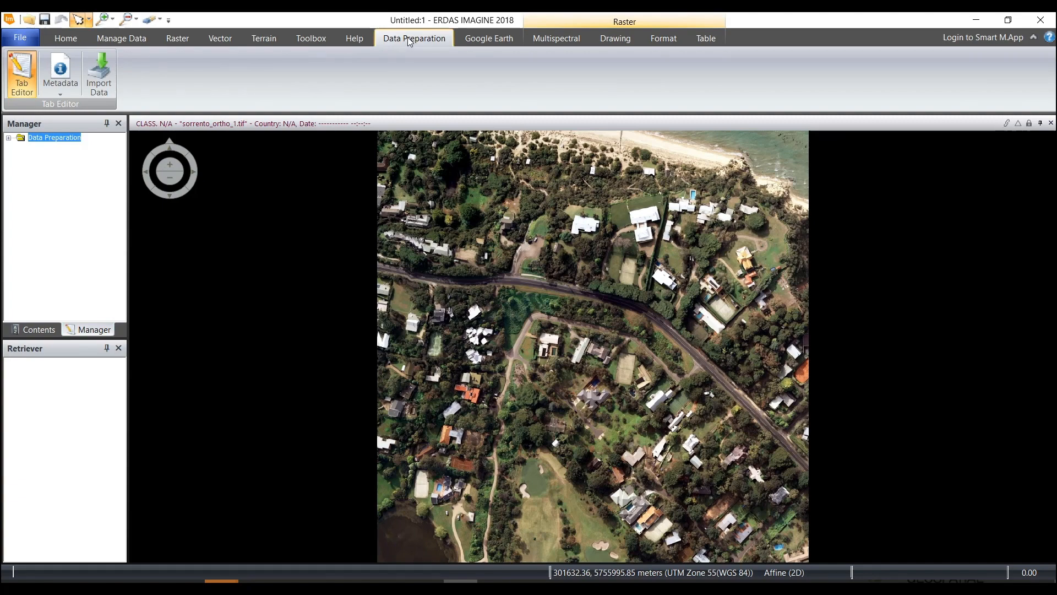